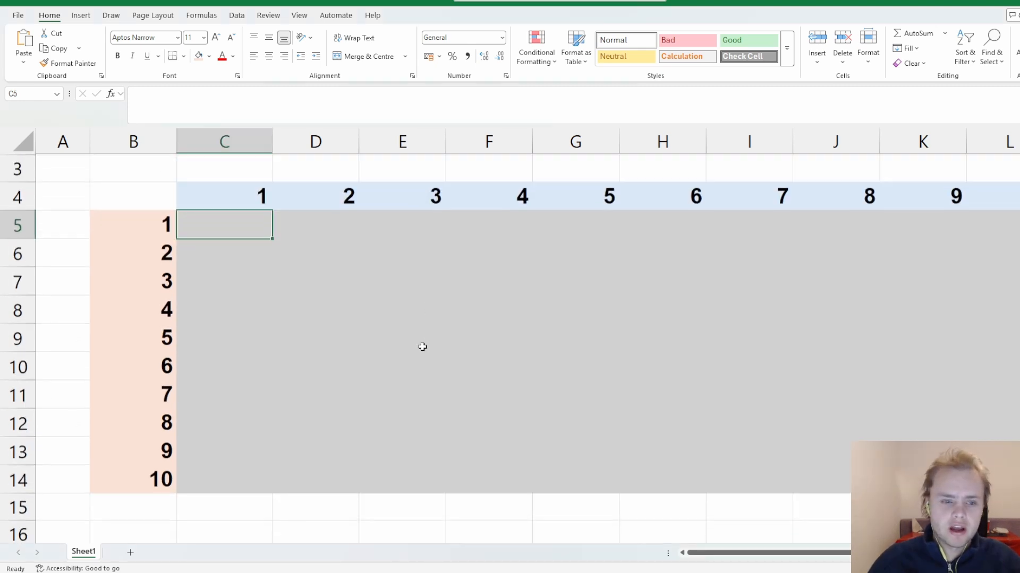
Examine the empty grid below the row 4 headers and beside the column B headers to see which numbers each cell multiplies.
scroll(422, 347, "up", 1)
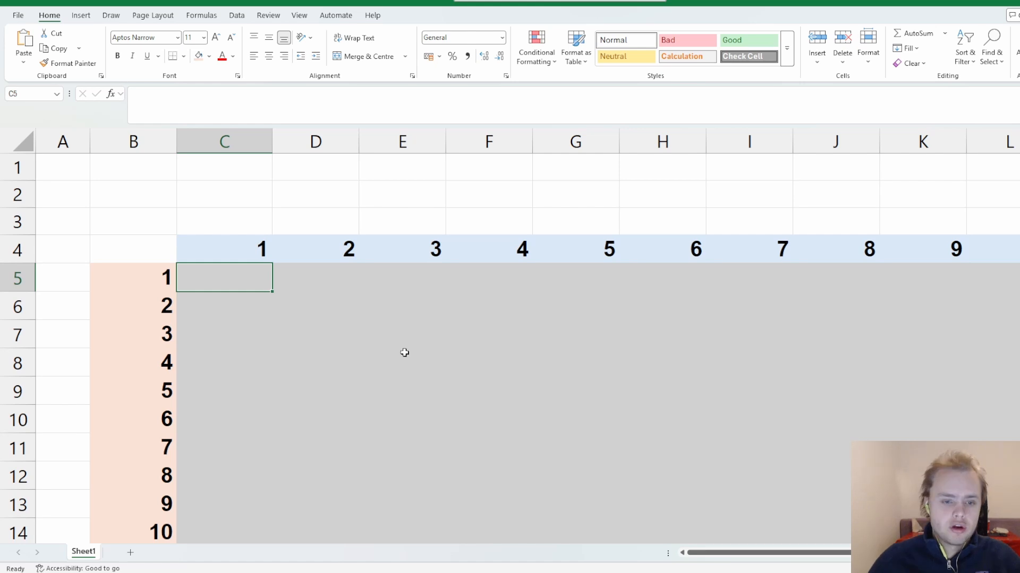
scroll(380, 344, "down", 1)
scroll(196, 278, "up", 1)
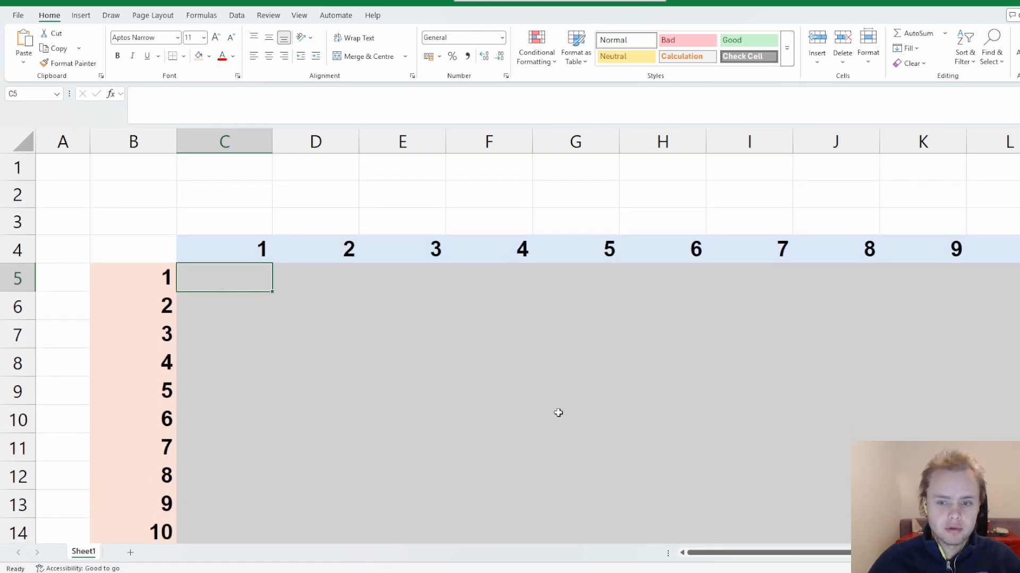
scroll(817, 444, "down", 1)
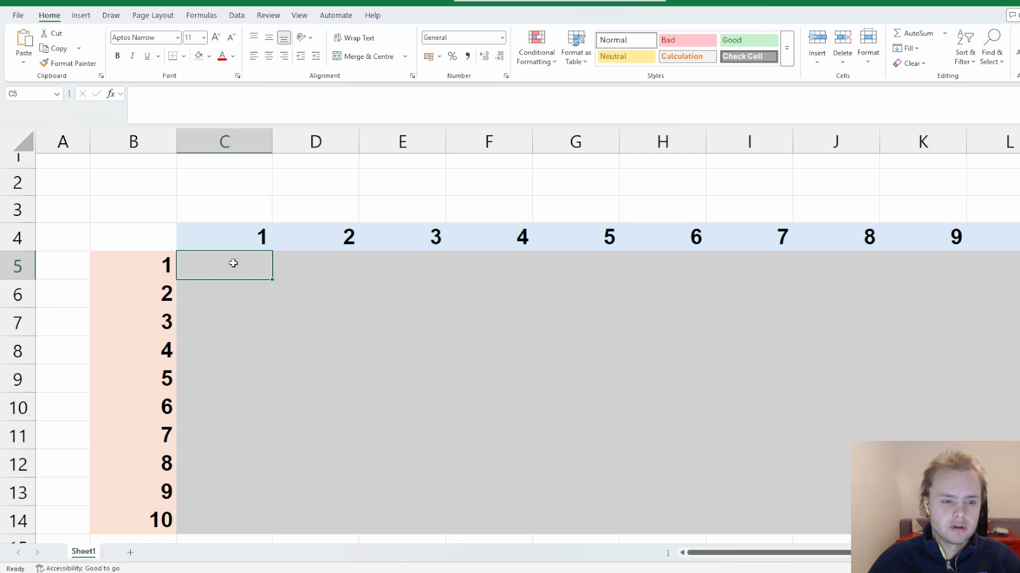
left_click(242, 228)
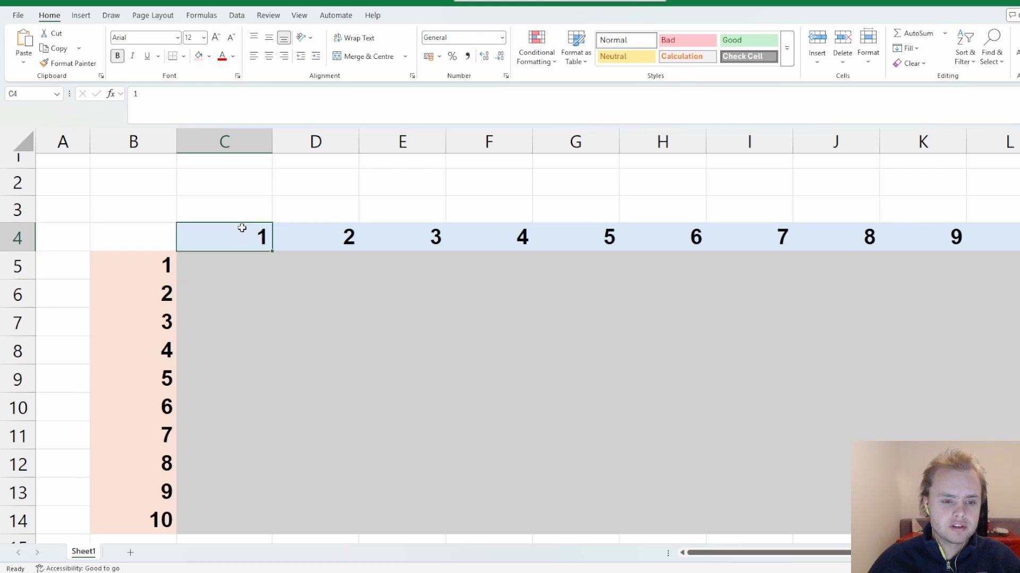
left_click(232, 255)
left_click(149, 262)
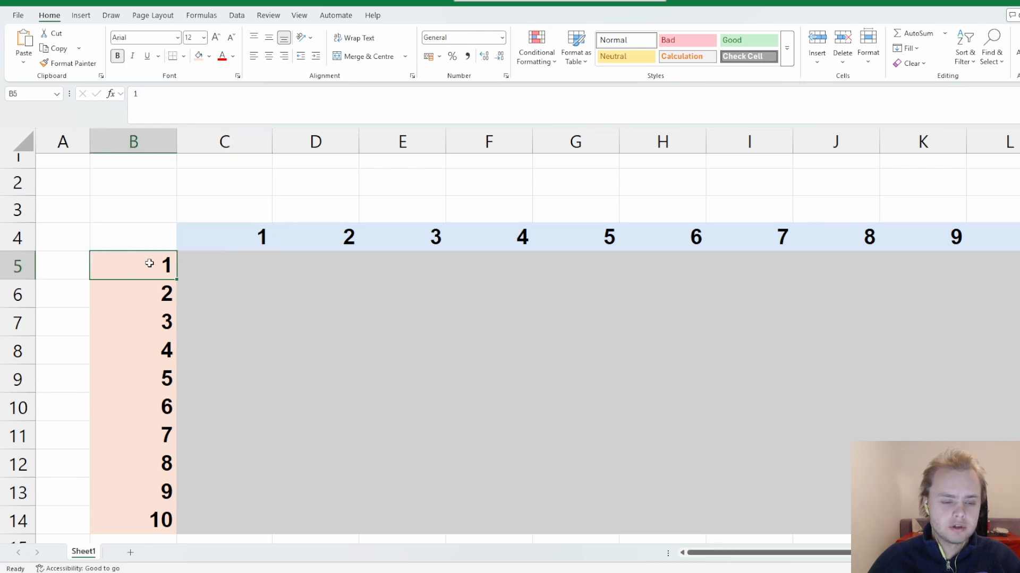
left_click(246, 256)
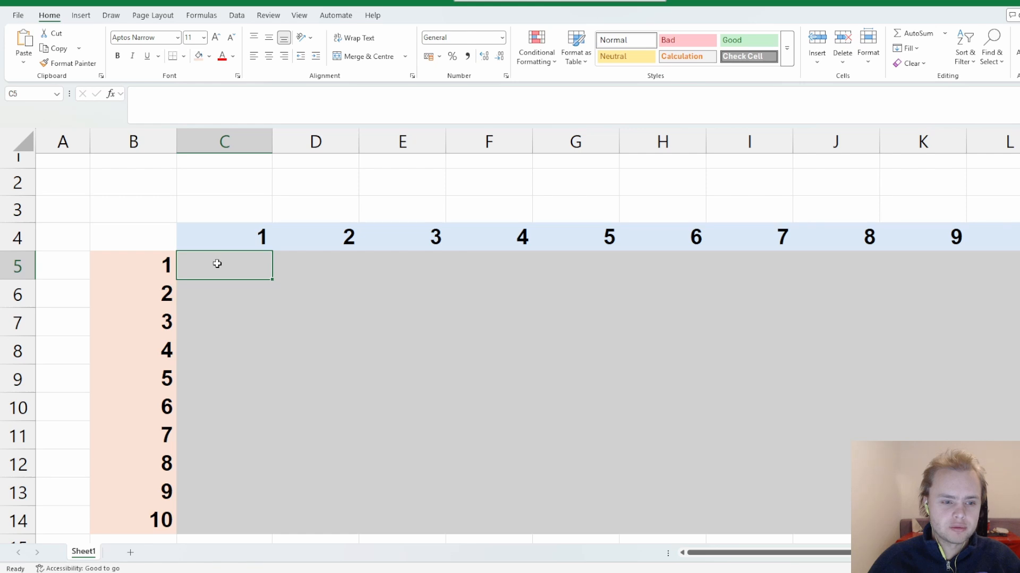
left_click(332, 265)
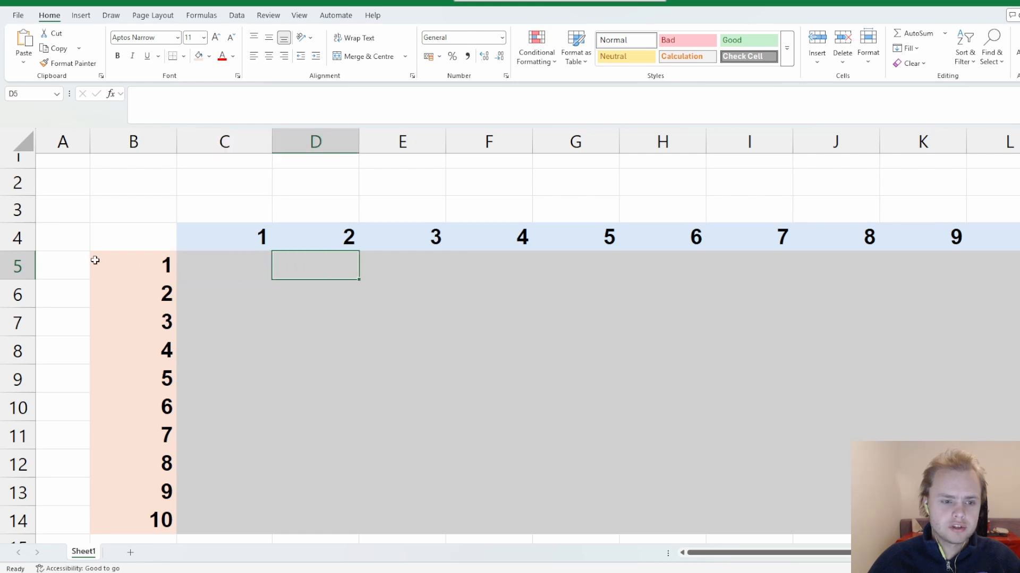
left_click(410, 264)
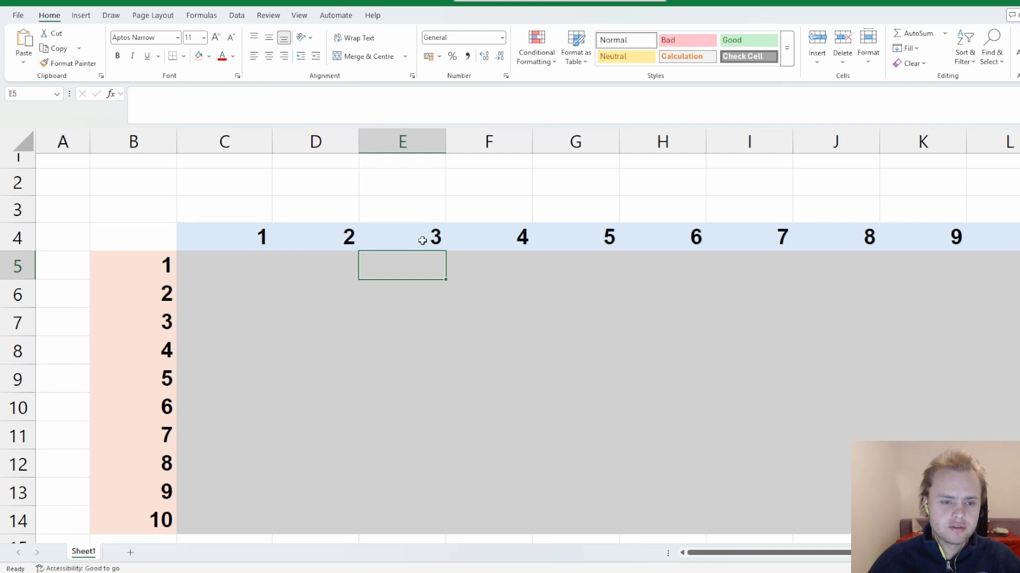
left_click(224, 353)
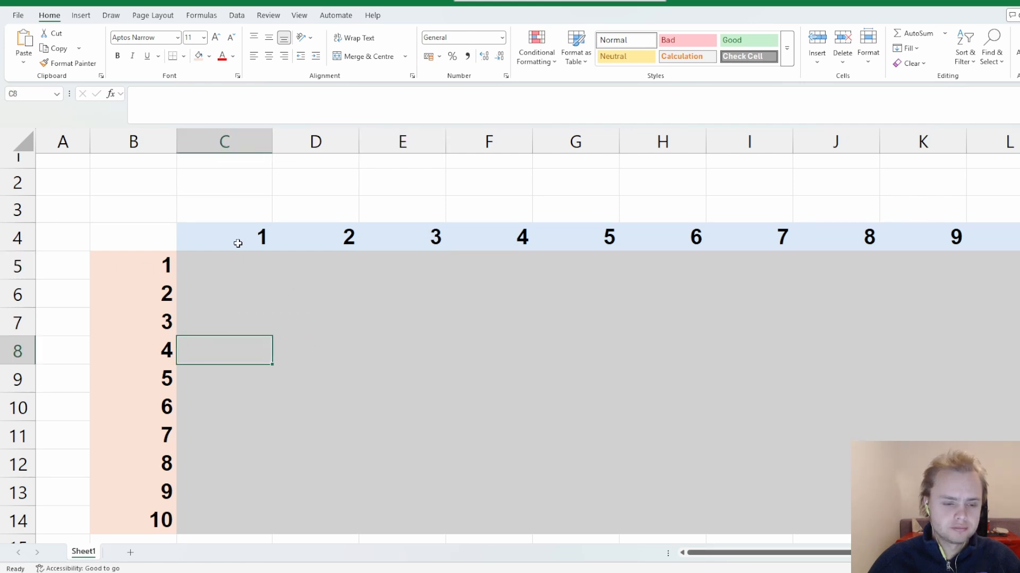
left_click(337, 354)
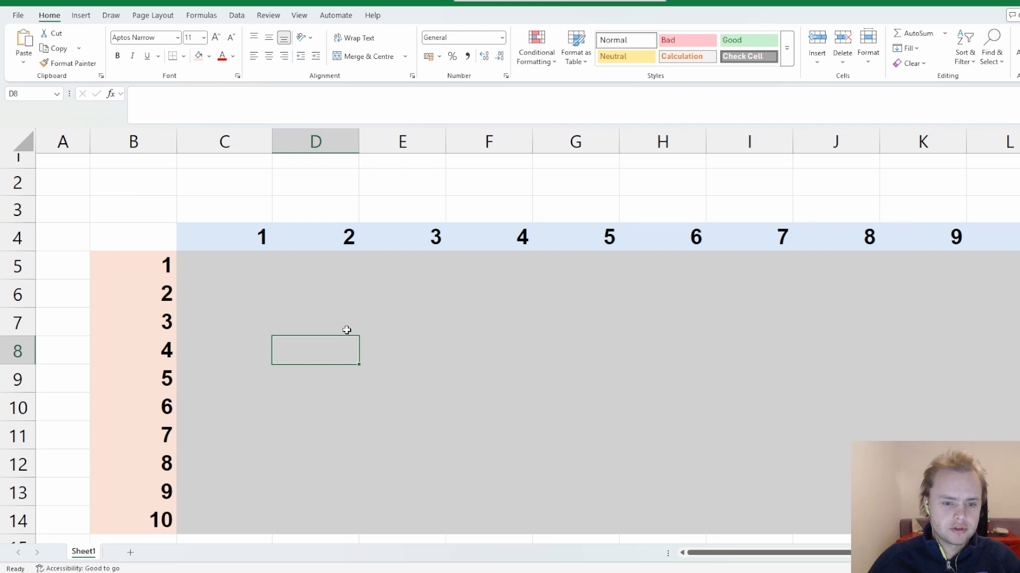
left_click(408, 352)
Enter the formula =C4*B5 in cell C5 to multiply the column header by the row header.
left_click(244, 260)
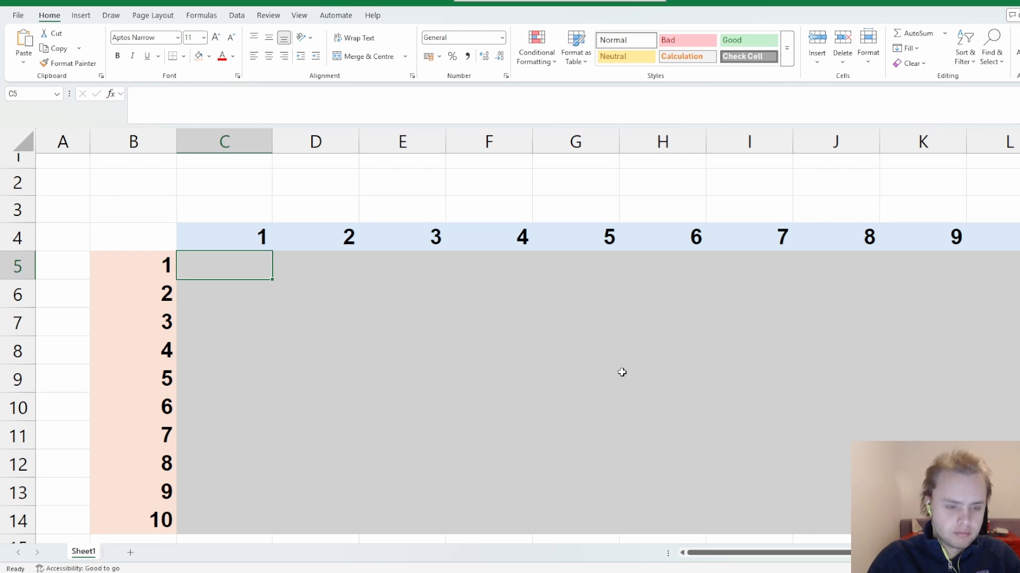
type("=")
key("Up")
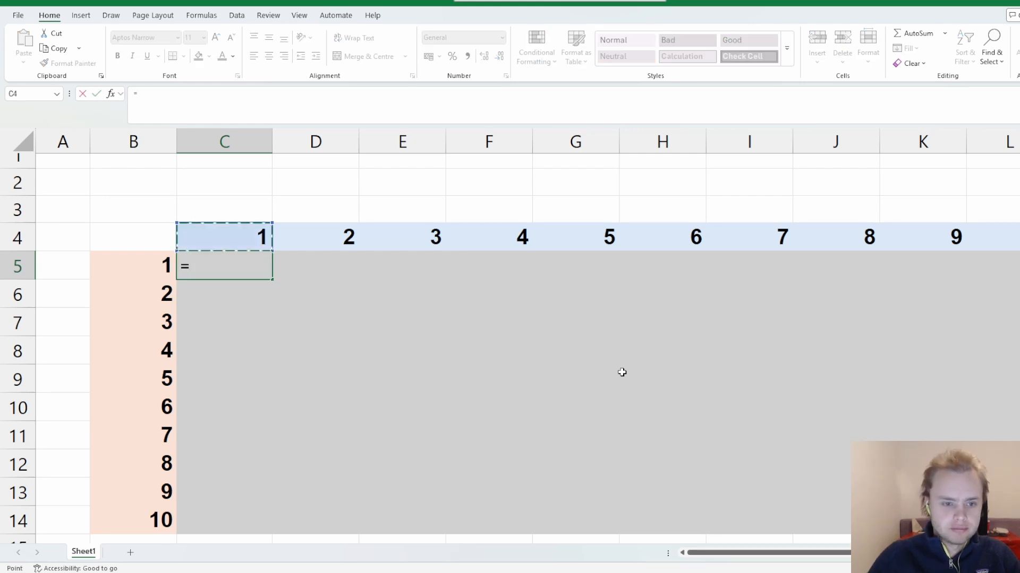
type("*")
key("Left")
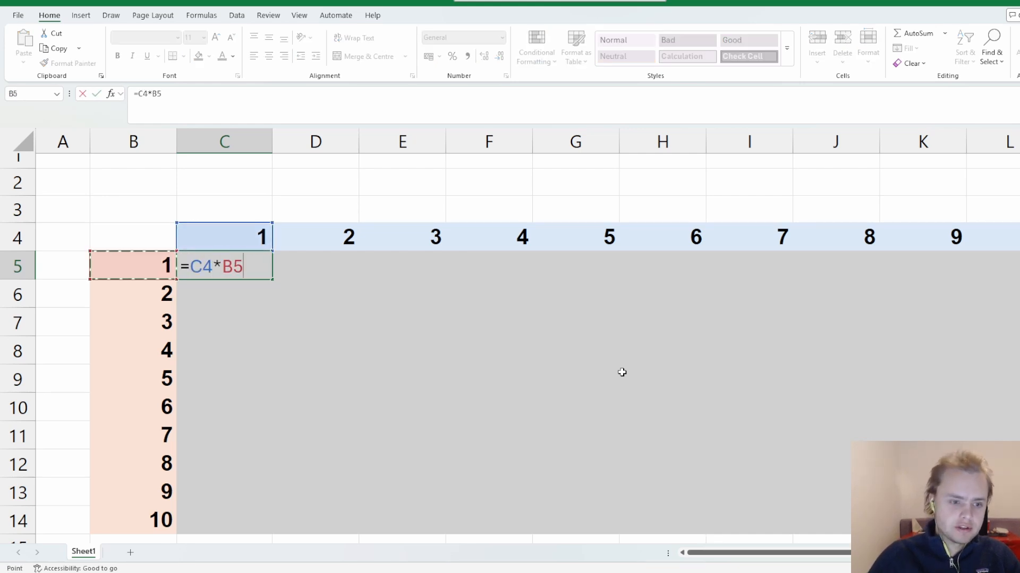
key("Return")
key("Up")
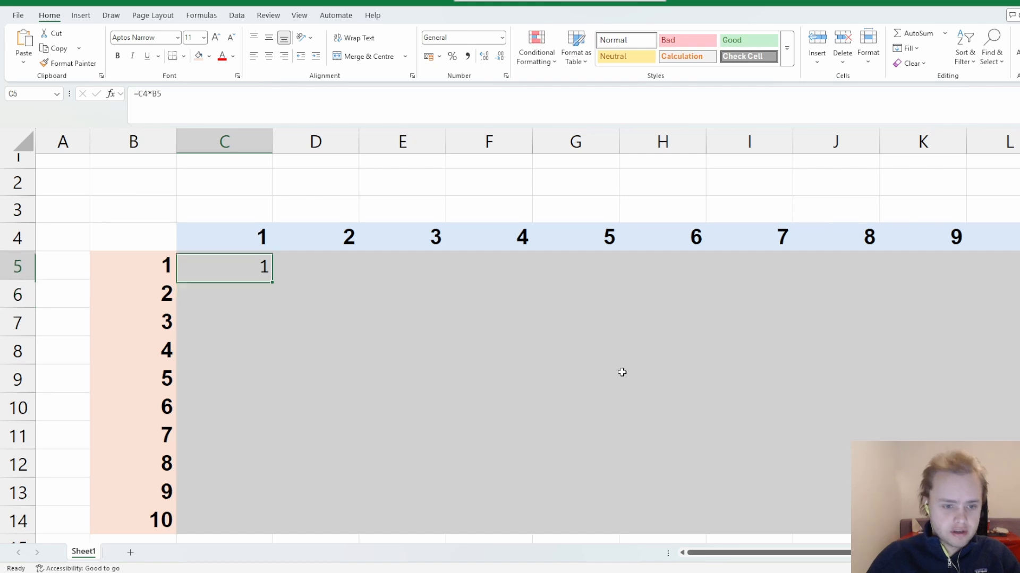
Copy the formula in C5 down through C14.
key("ctrl+c")
key("shift+Down")
key("shift+Down")
key("shift+Down")
key("shift+Down")
key("shift+Down")
key("shift+Down")
key("shift+Down")
key("shift+Down")
key("shift+Down")
key("shift+Down")
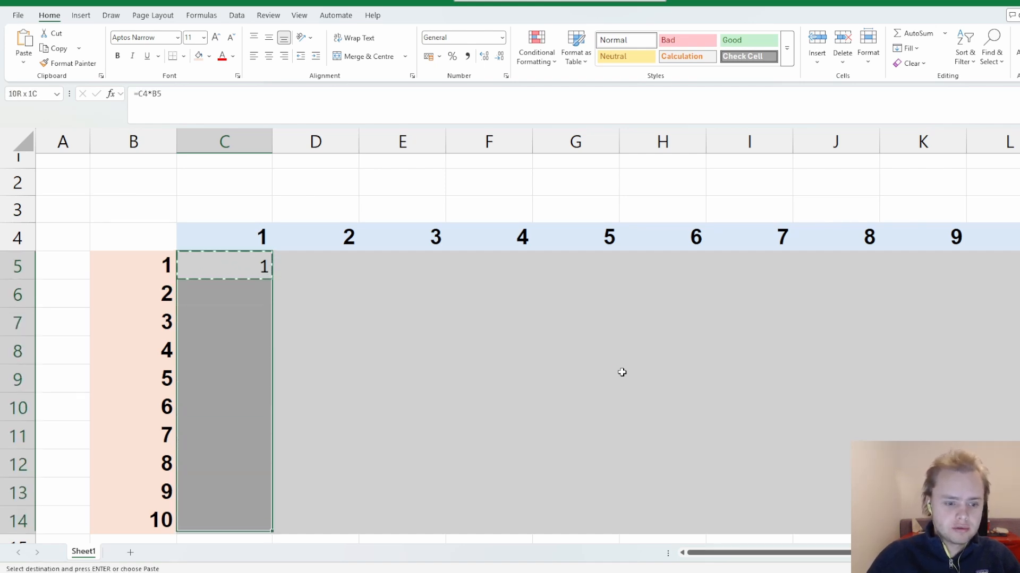
key("shift+Up")
key("shift+Up")
key("shift+Down")
key("shift+Up")
key("shift+Down")
key("ctrl+v")
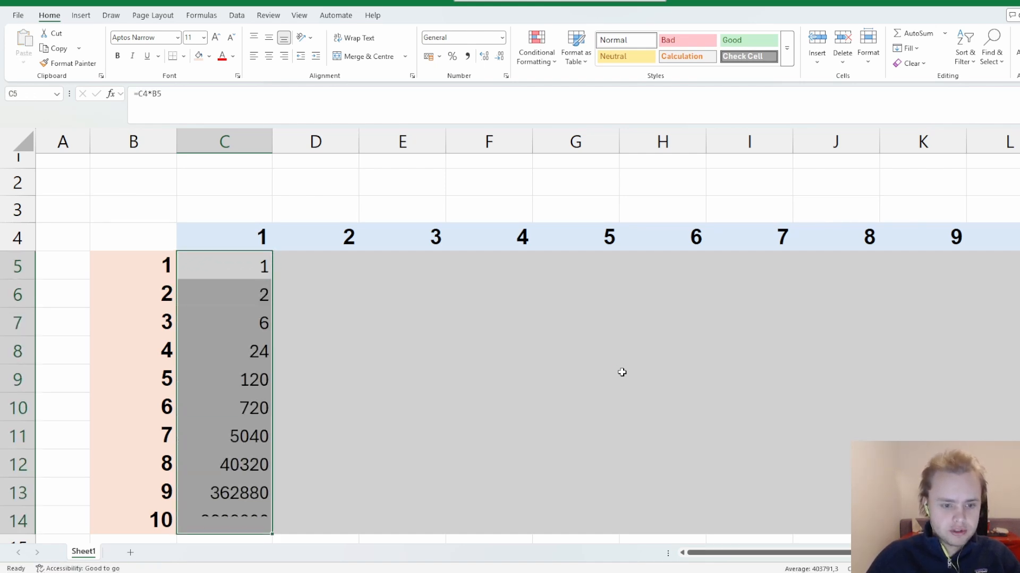
Copy the formulas in C5:C14 across the grid through column L.
key("ctrl+c")
key("shift+Right")
key("shift+Right")
key("shift+Right")
key("shift+Right")
key("shift+Right")
key("shift+Right")
key("shift+Right")
key("shift+Right")
key("shift+Right")
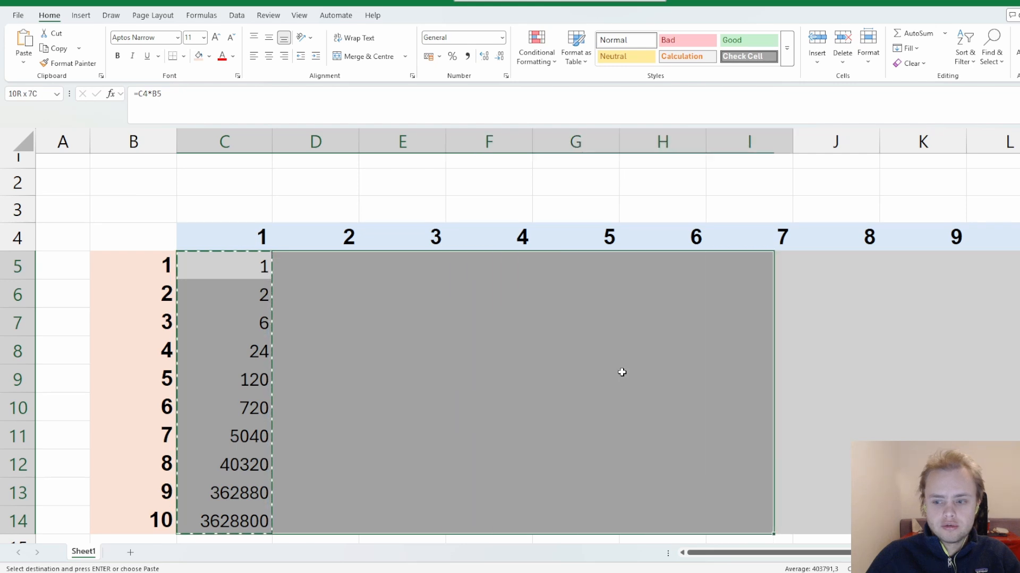
key("Return")
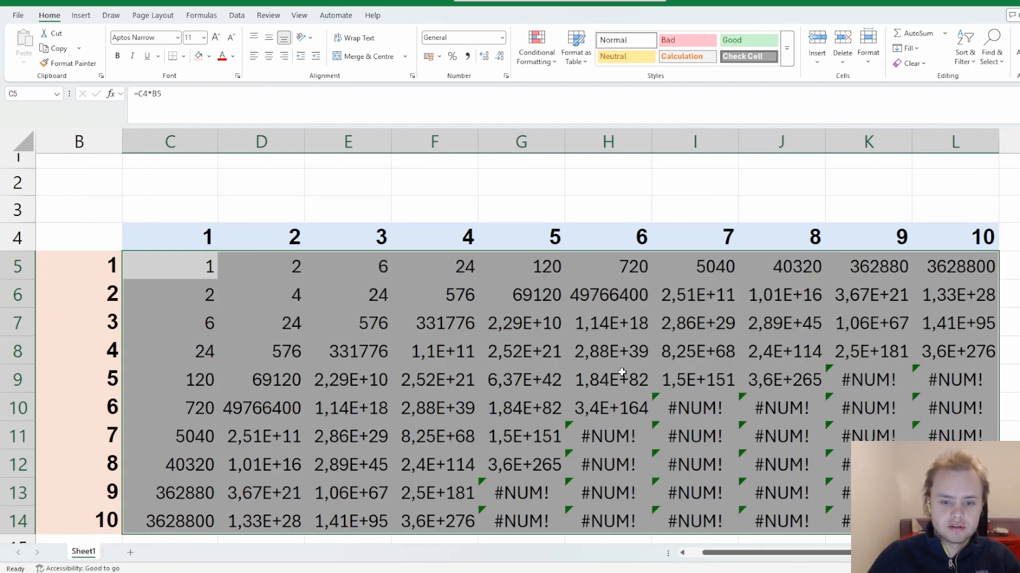
Inspect the formulas in G8, C5 and C6 to see which cells they reference.
left_click(536, 344)
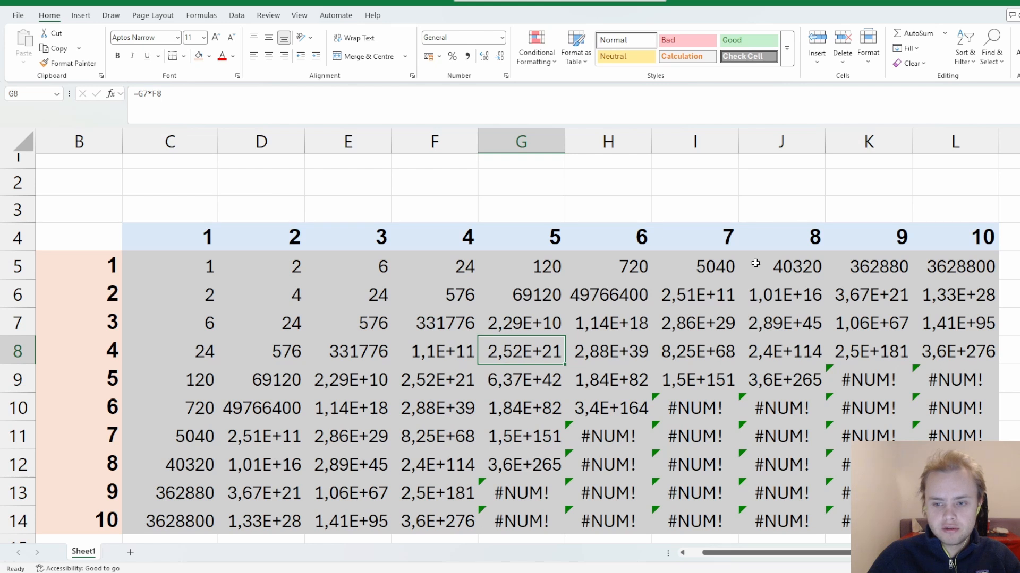
left_click(197, 267)
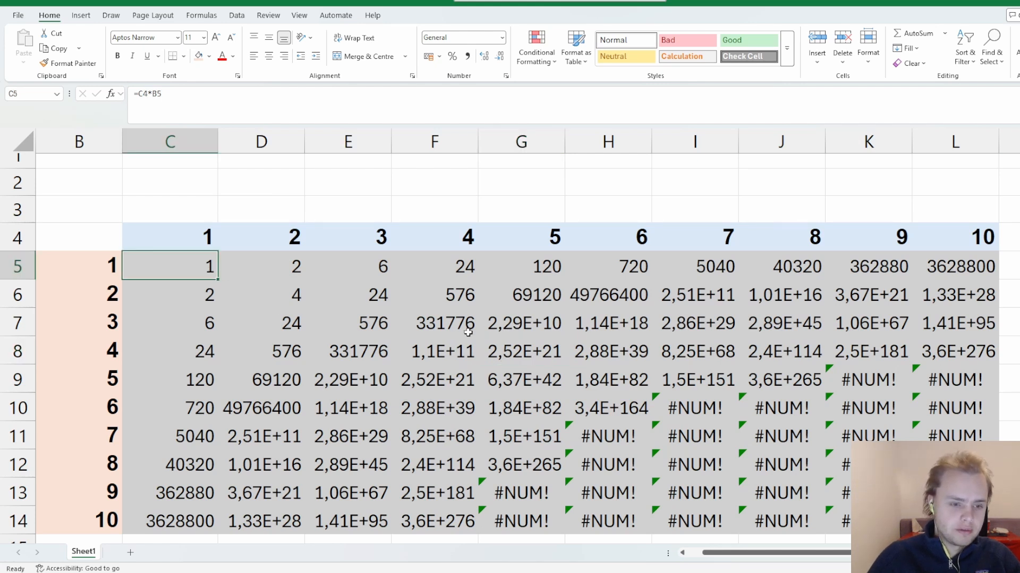
key("Down")
key("F2")
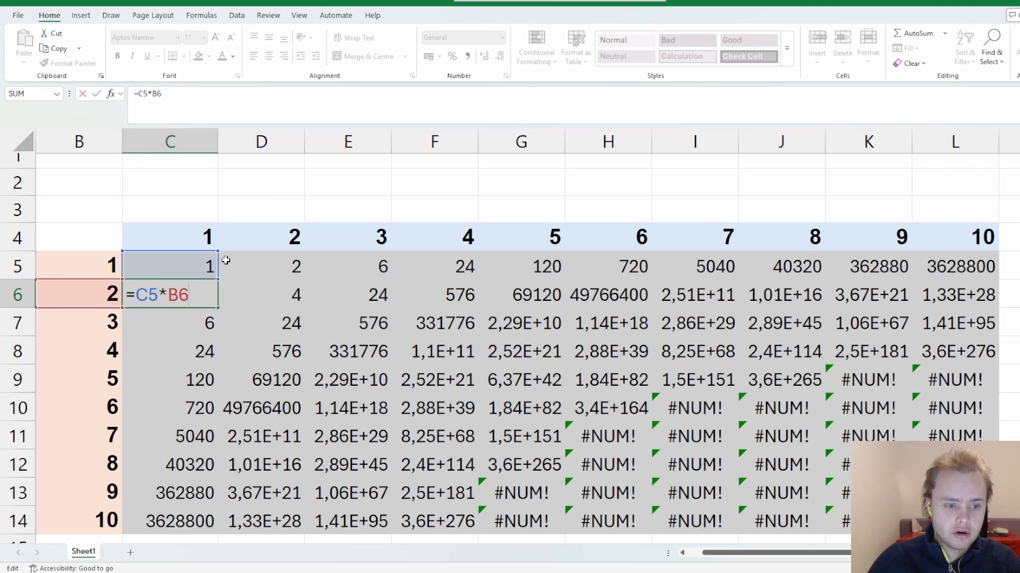
Make the C4 reference in cell C5 absolute so the formula reads =$C$4*B5.
left_click(144, 267)
double_click(146, 266)
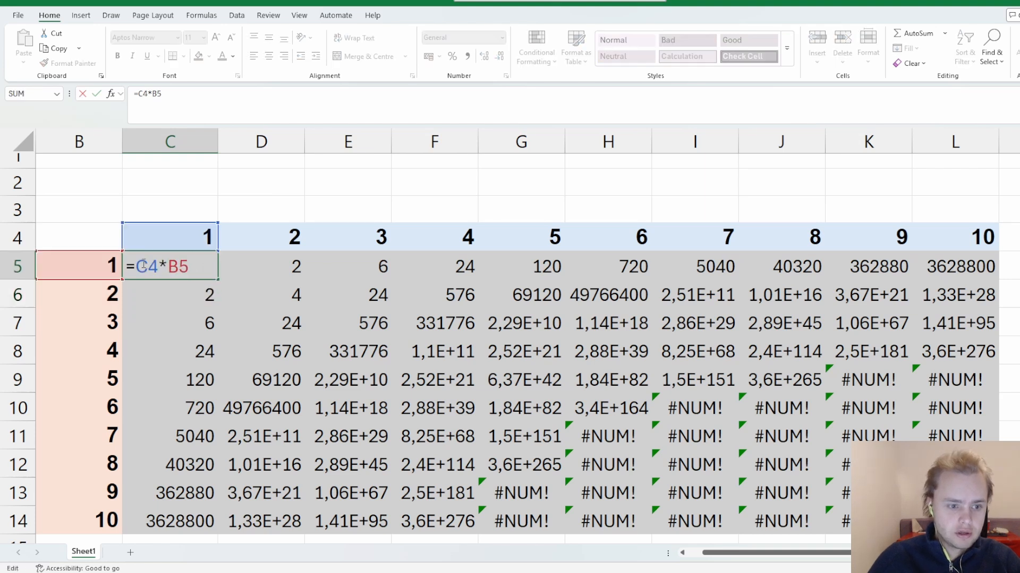
key("F4")
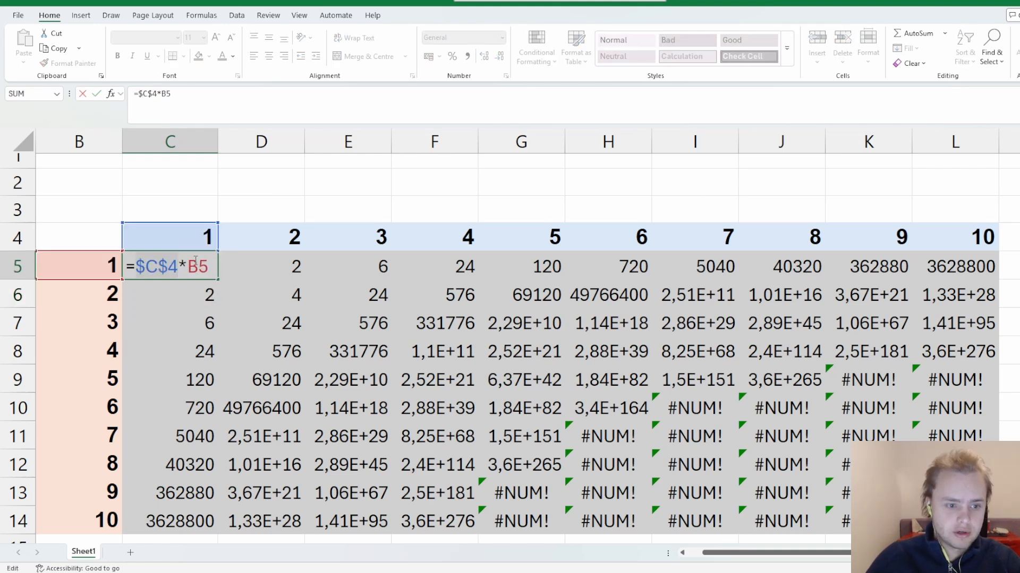
key("Return")
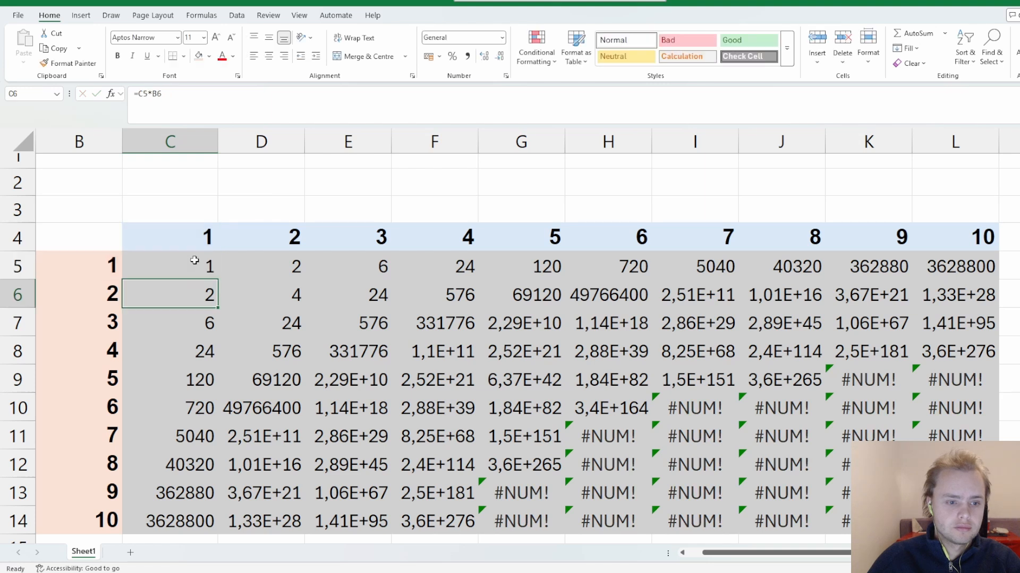
Fill the formula in C5 down to C14 and copy that column across the grid through column L.
left_click(211, 272)
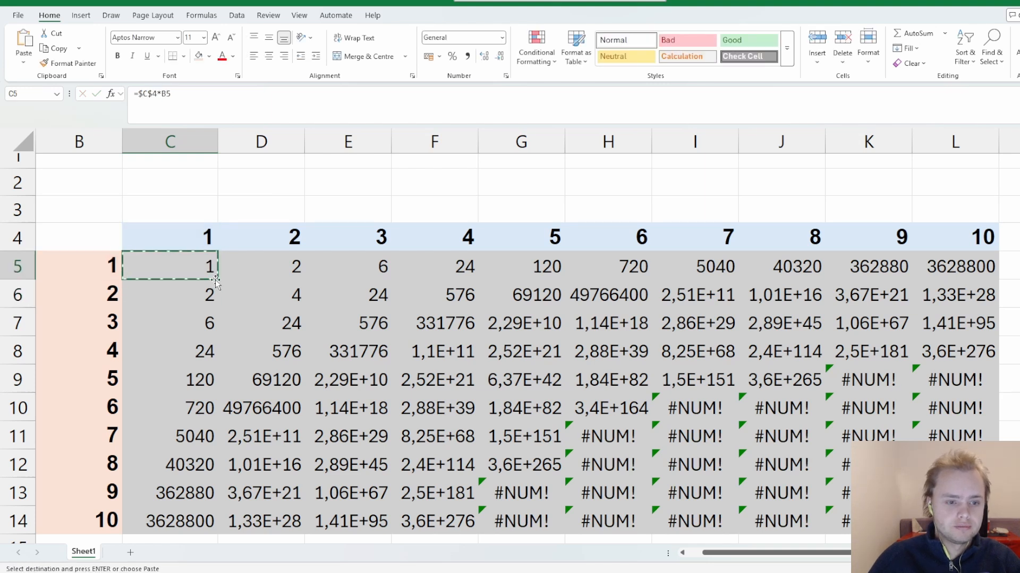
double_click(216, 280)
key("ctrl+c")
key("shift+Right")
key("shift+Right")
key("shift+Right")
key("shift+Right")
key("shift+Right")
key("shift+Right")
key("shift+Right")
key("shift+Right")
key("shift+Right")
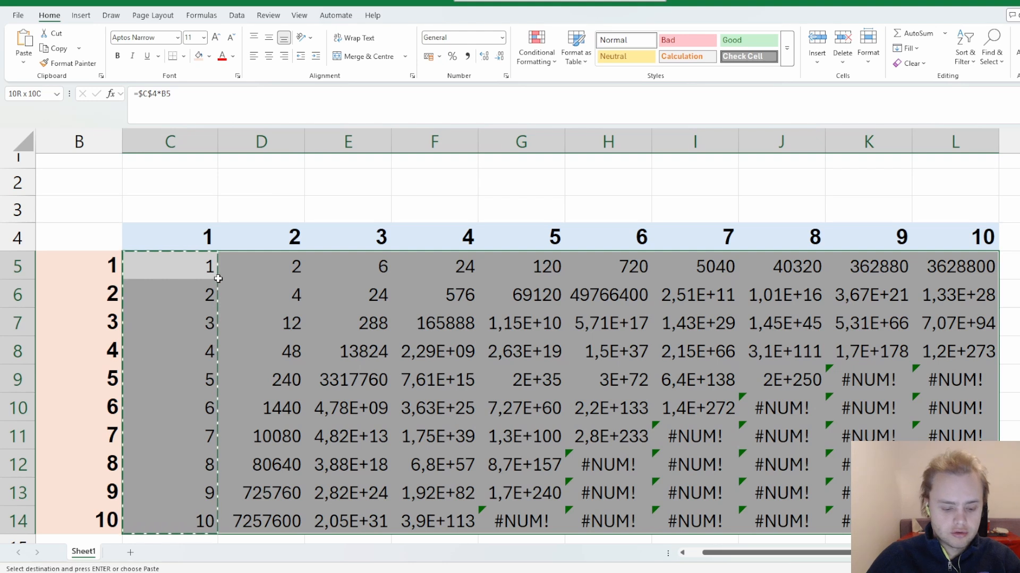
key("Return")
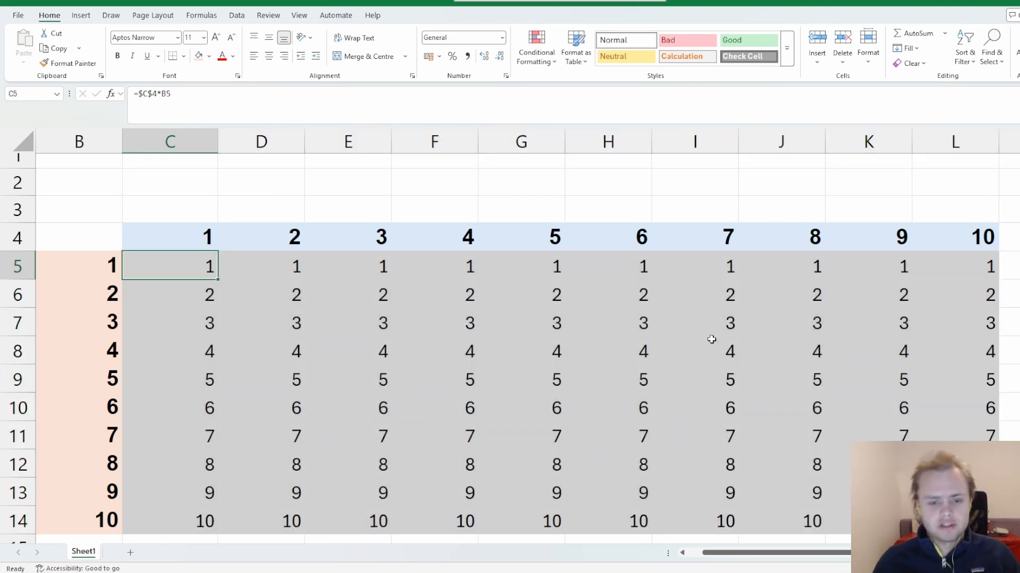
Check the formulas down column C from C5 to C14 to see how their two references behave.
key("F2")
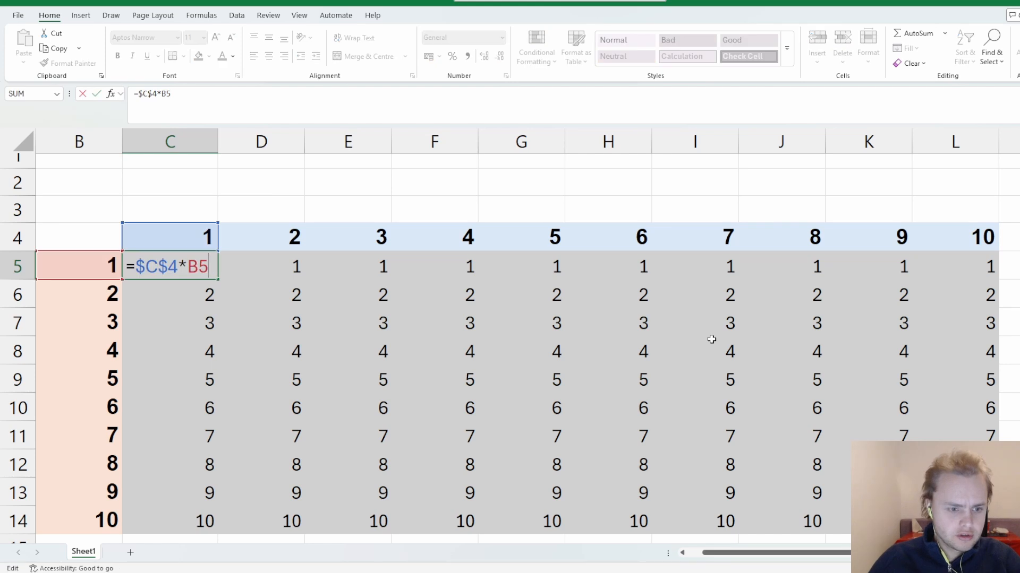
key("Escape")
key("Down")
key("Down")
key("F2")
key("Return")
key("F2")
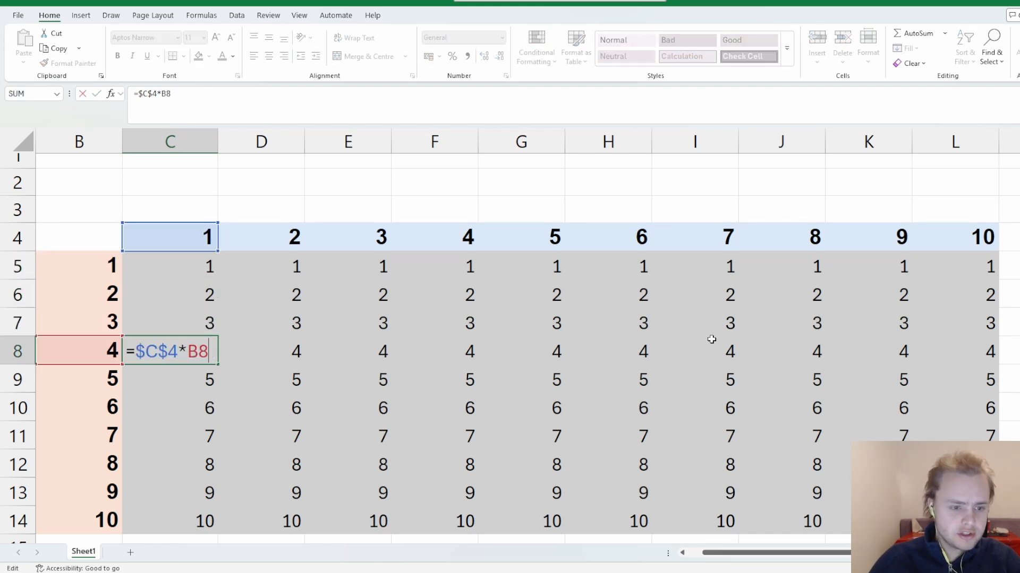
key("Return")
key("F2")
key("Return")
key("F2")
key("Escape")
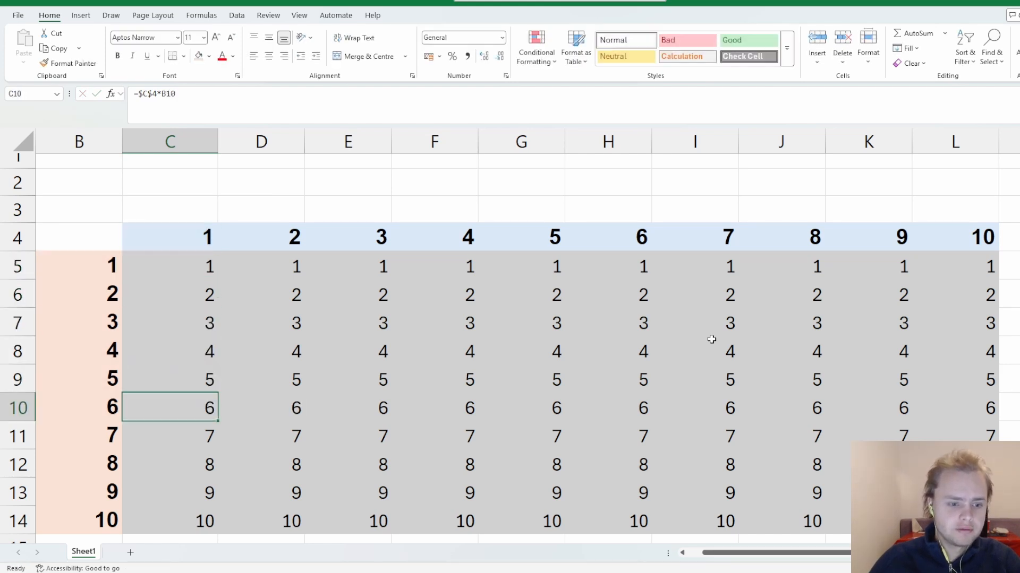
key("Down")
key("F2")
key("Escape")
key("Down")
key("Down")
key("F2")
key("Escape")
key("Down")
key("F2")
key("Escape")
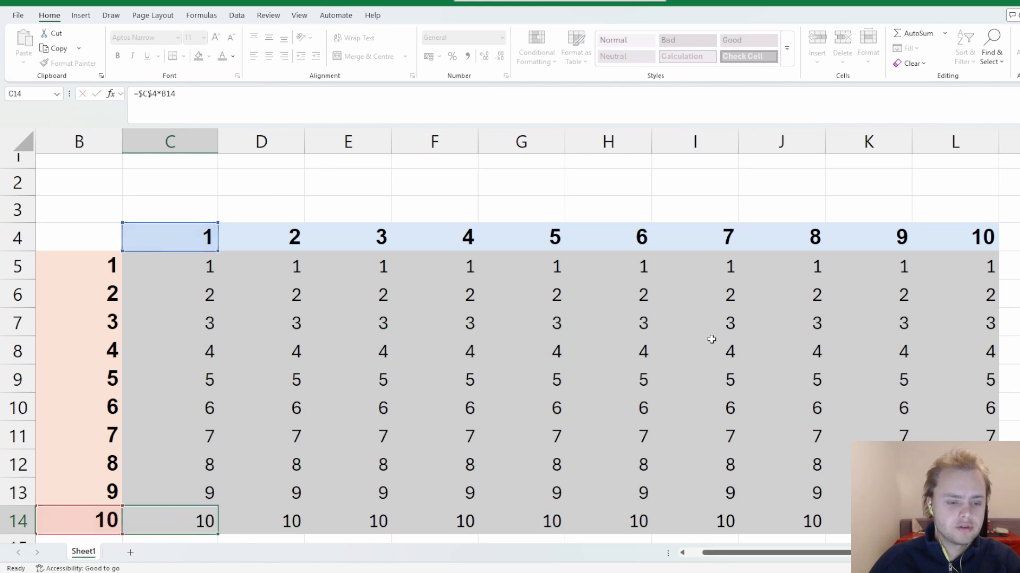
Inspect the formula in D5 and compare its references with the neighbouring cells in row 5.
key("Right")
key("Up")
key("Up")
key("Up")
key("Up")
key("Up")
key("Up")
key("Up")
key("Up")
key("Up")
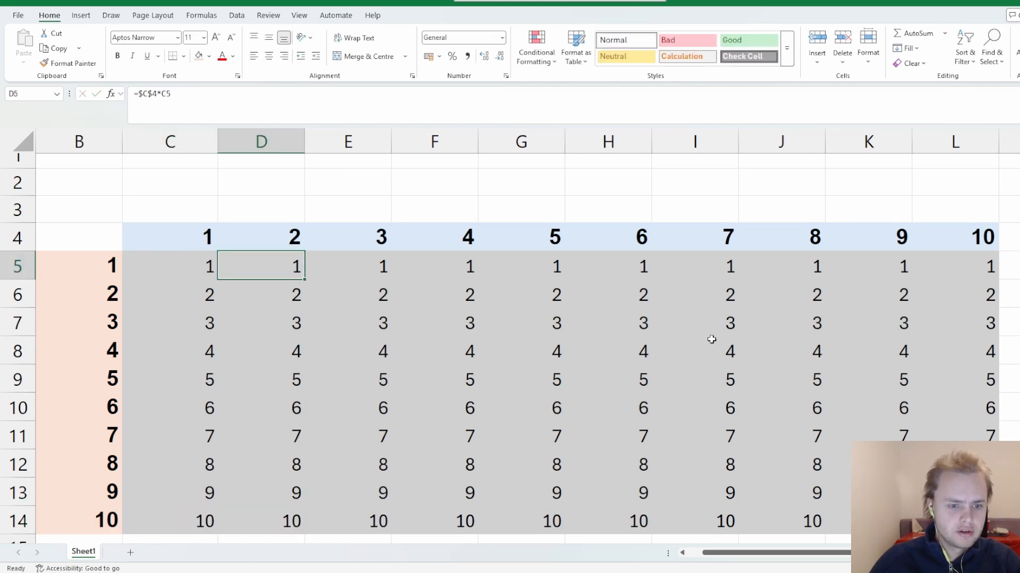
key("F2")
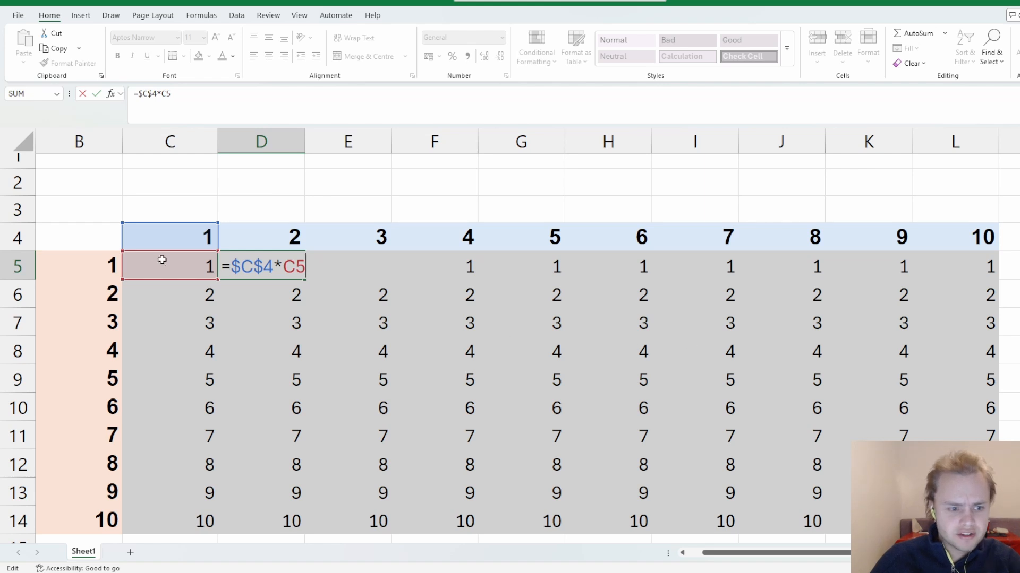
key("Escape")
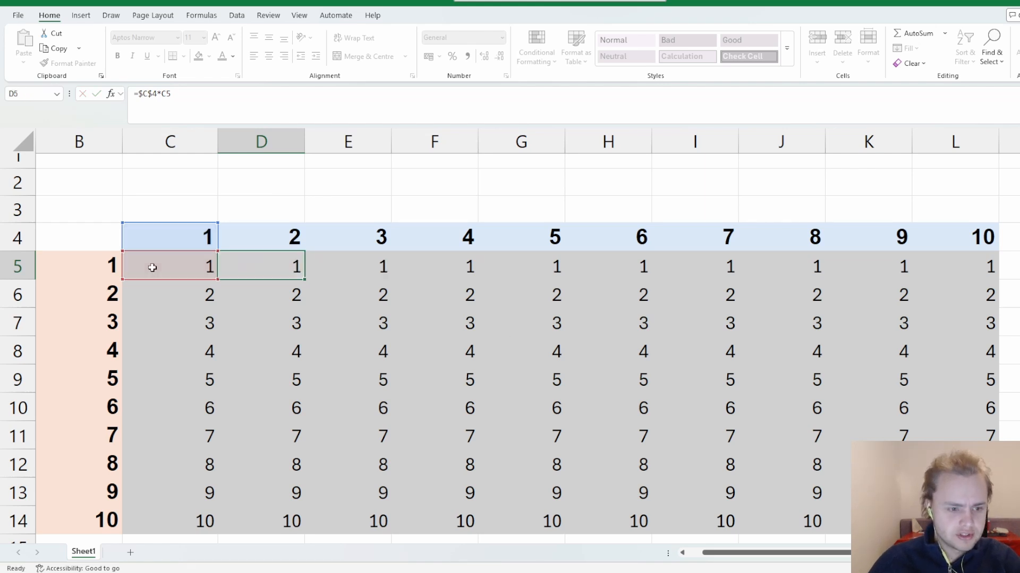
key("Left")
key("Left")
key("Right")
key("Right")
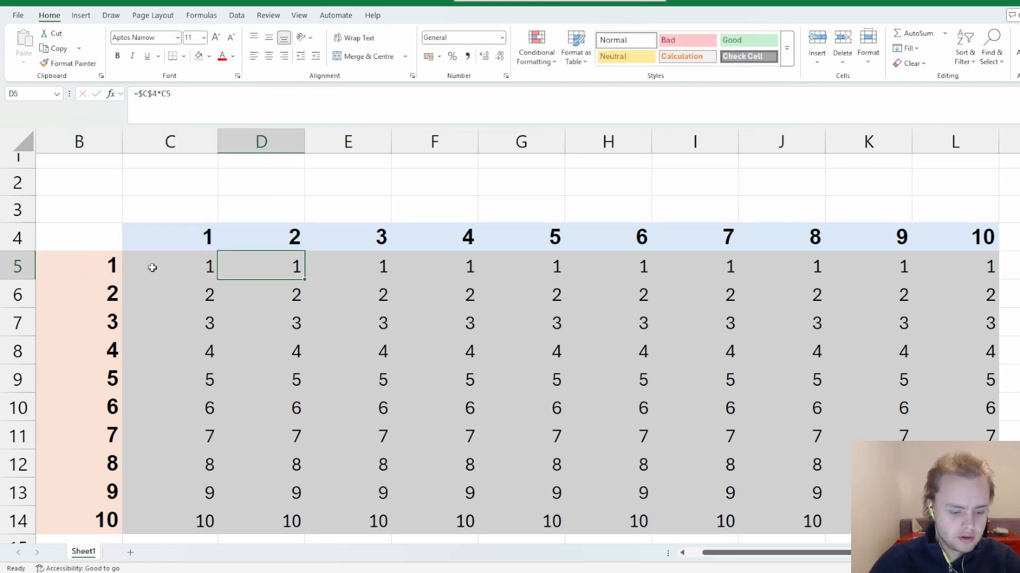
Make the B5 reference in cell C5 absolute so the formula reads =$C$4*$B$5.
key("F2")
key("Tab")
key("Left")
key("Left")
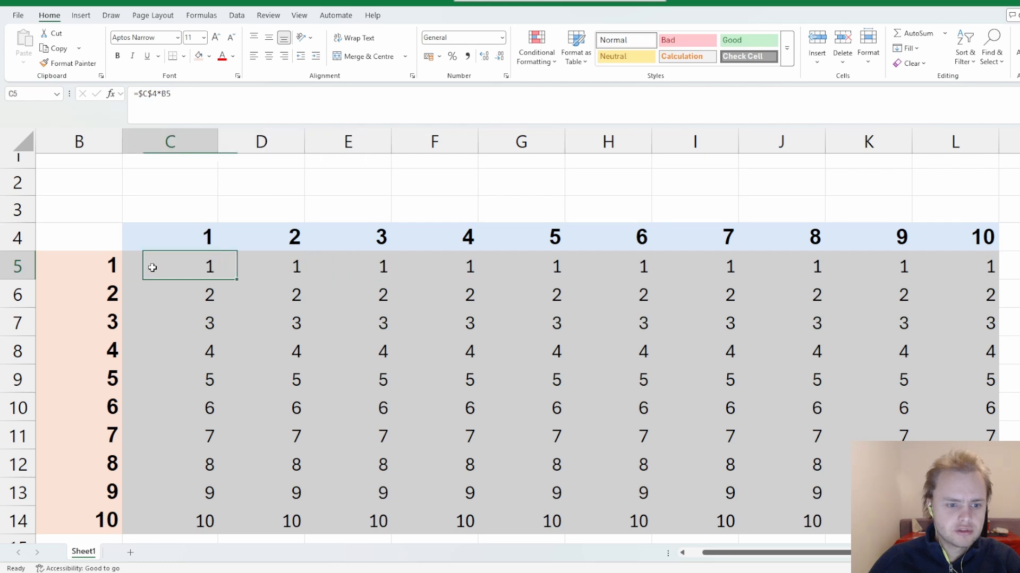
key("F2")
left_click(198, 261)
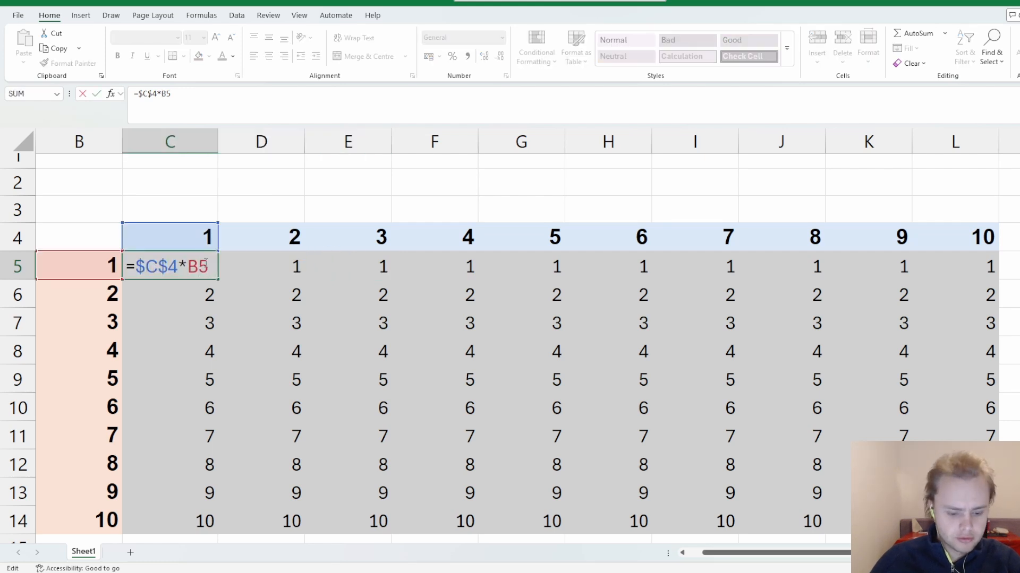
key("F4")
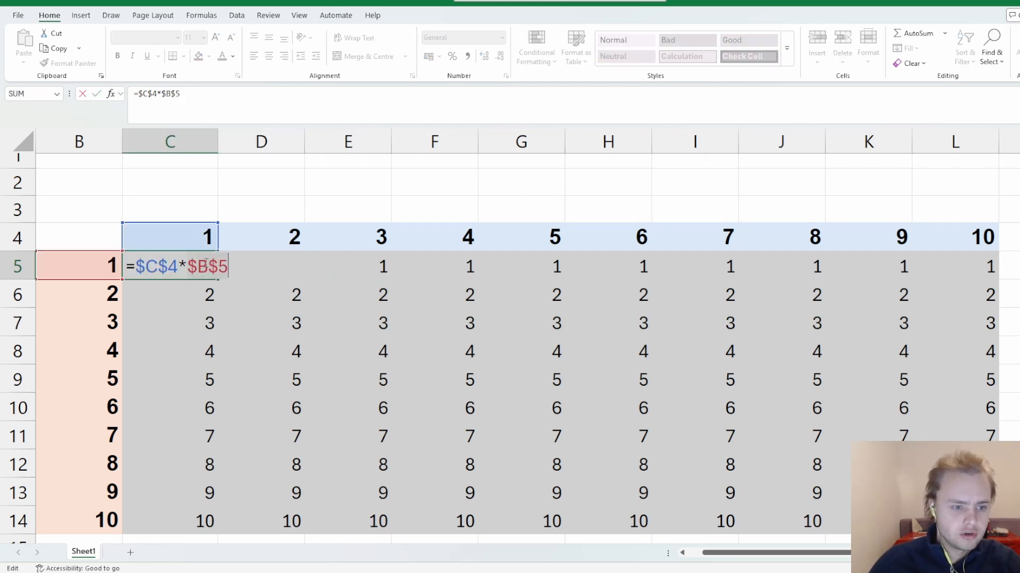
key("ctrl+Return")
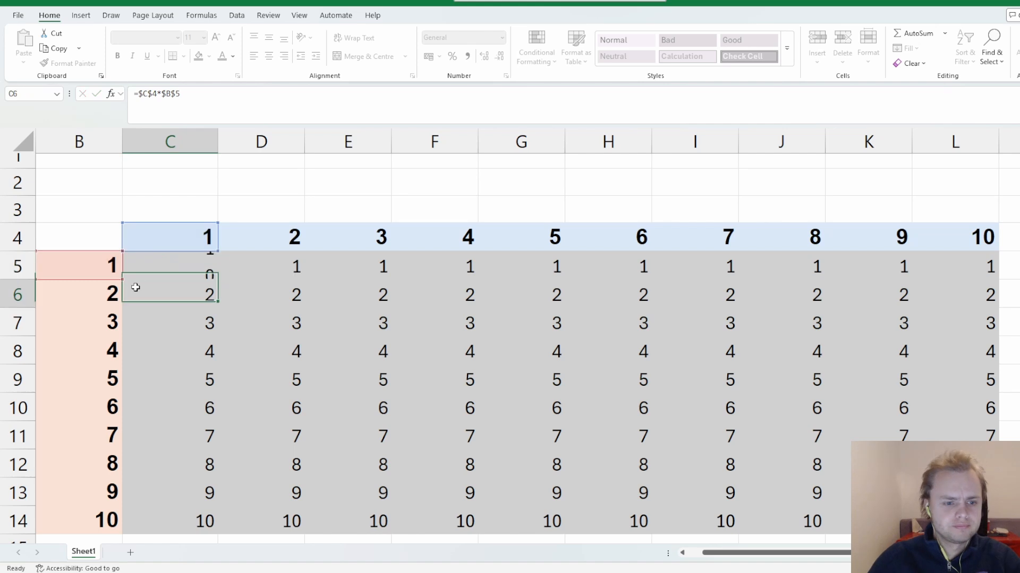
Copy the fully absolute formula from C5 down to C14 and across the grid through column L.
key("ctrl+c")
key("shift+Down")
key("shift+Down")
key("shift+Down")
key("shift+Down")
key("shift+Down")
key("shift+Down")
key("shift+Down")
key("shift+Down")
key("shift+Down")
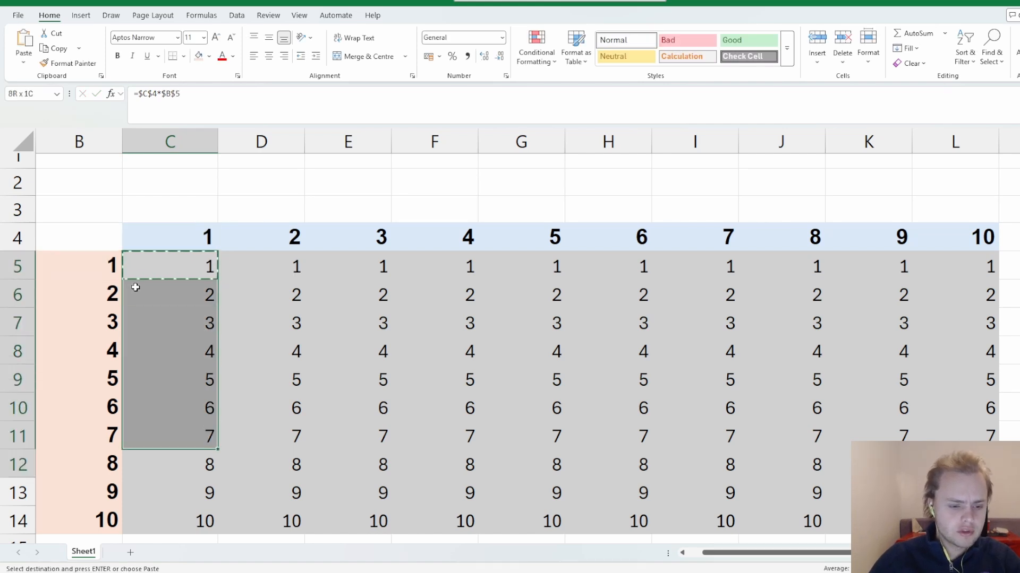
key("ctrl+v")
key("shift+Right")
key("shift+Right")
key("shift+Right")
key("shift+Right")
key("shift+Right")
key("shift+Right")
key("shift+Right")
key("shift+Right")
key("shift+Right")
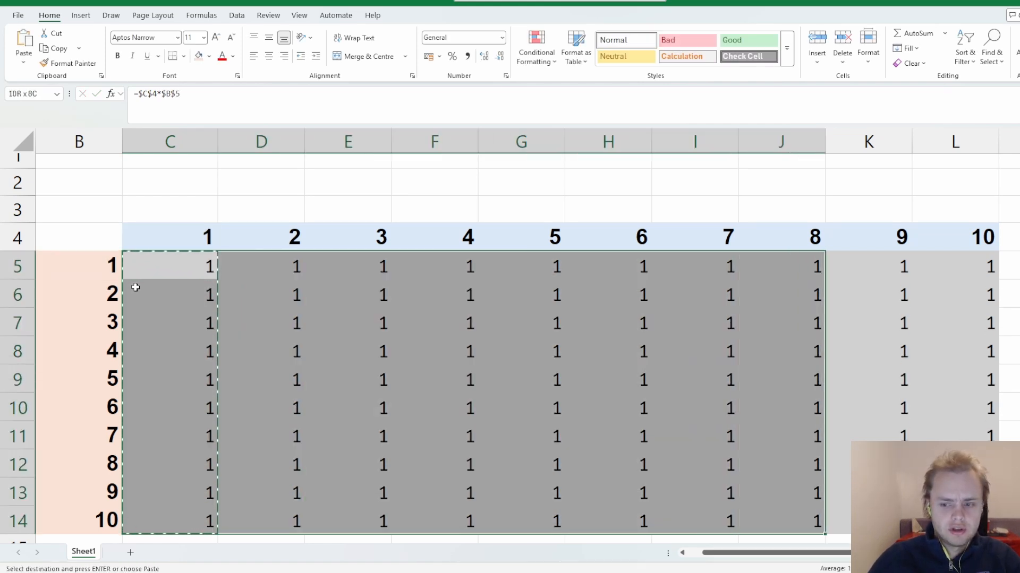
key("Return")
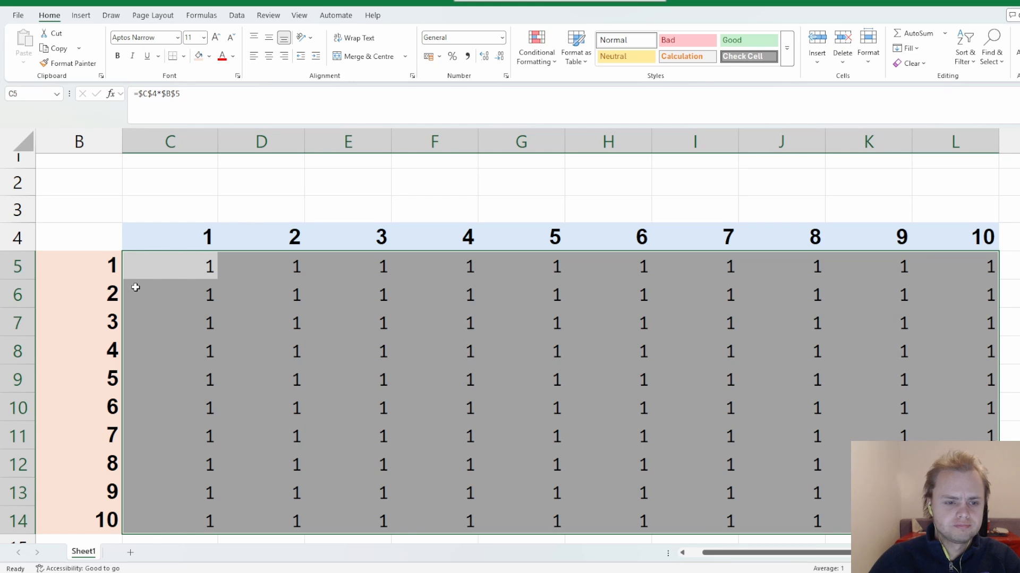
Compare the formulas in C5 and D5 to see which cells their absolute references point to.
key("Left")
key("Right")
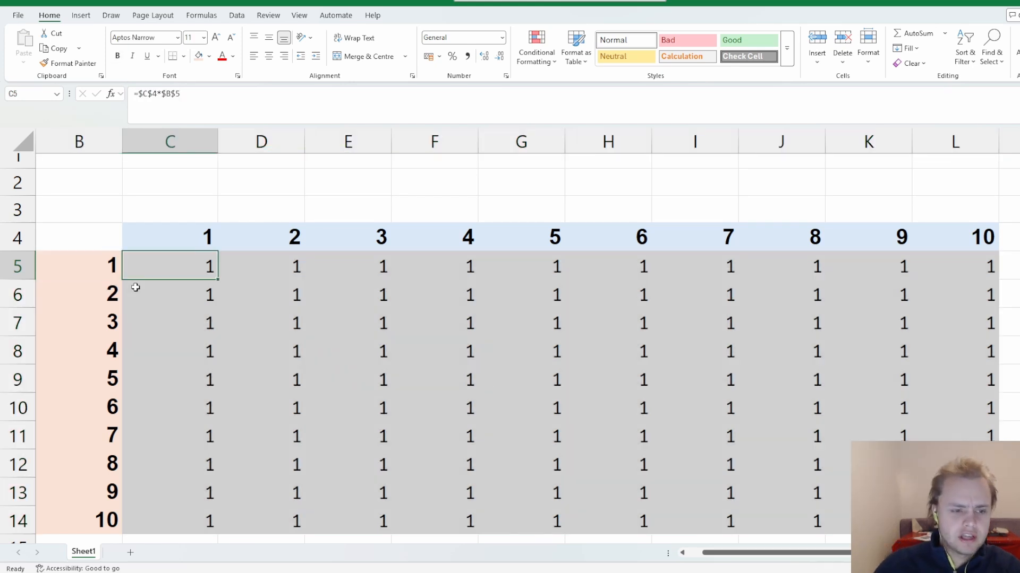
key("Right")
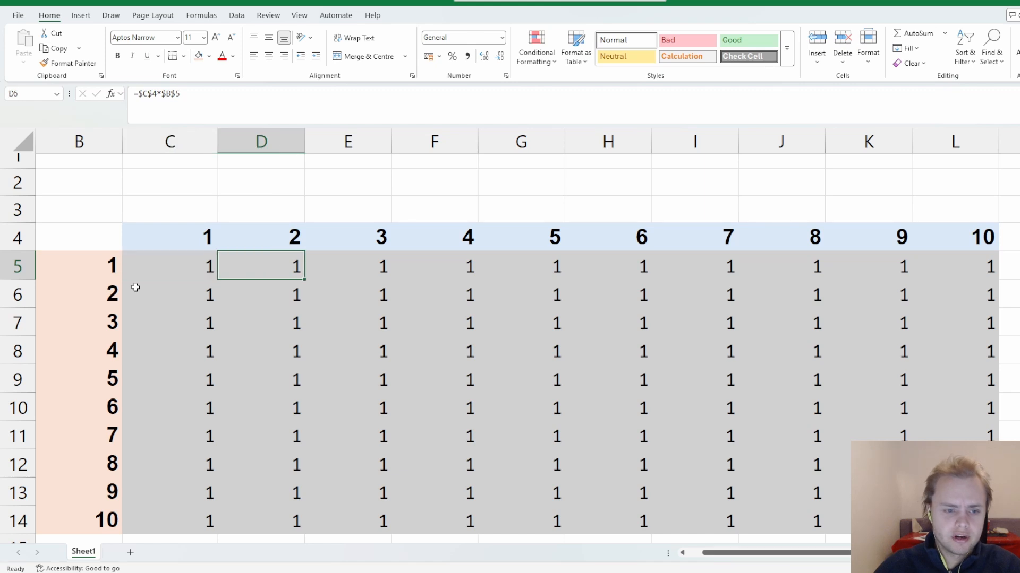
key("Left")
key("Right")
key("F2")
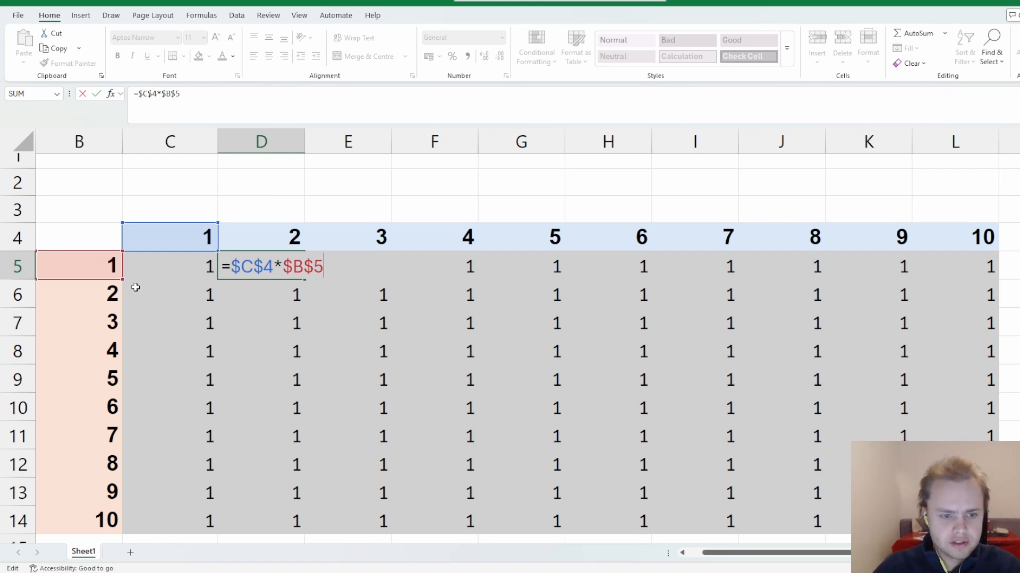
key("ctrl+Return")
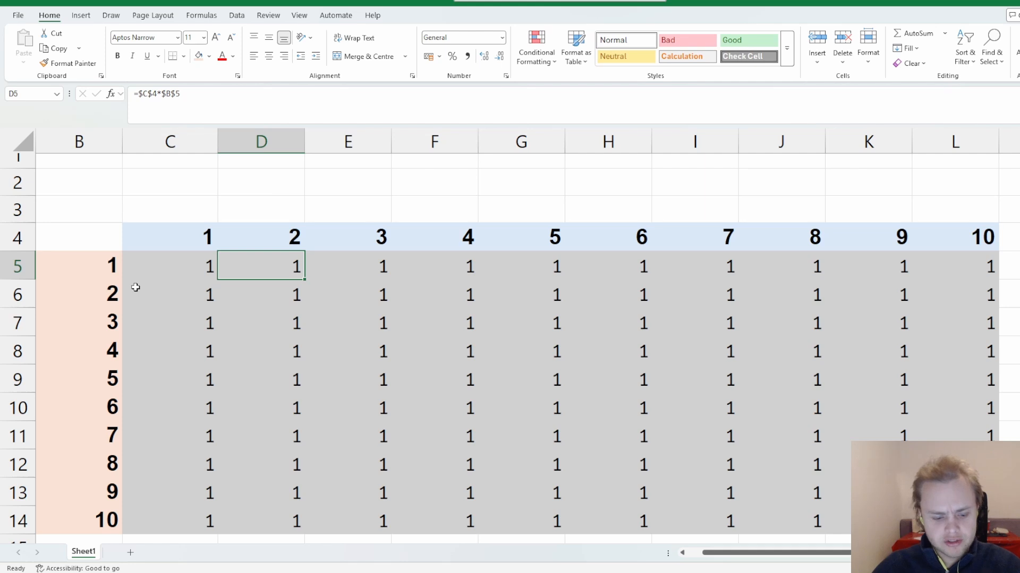
Unlock the column of the C4 reference in cell C5 so the formula reads =C$4*$B$5.
key("Left")
key("F2")
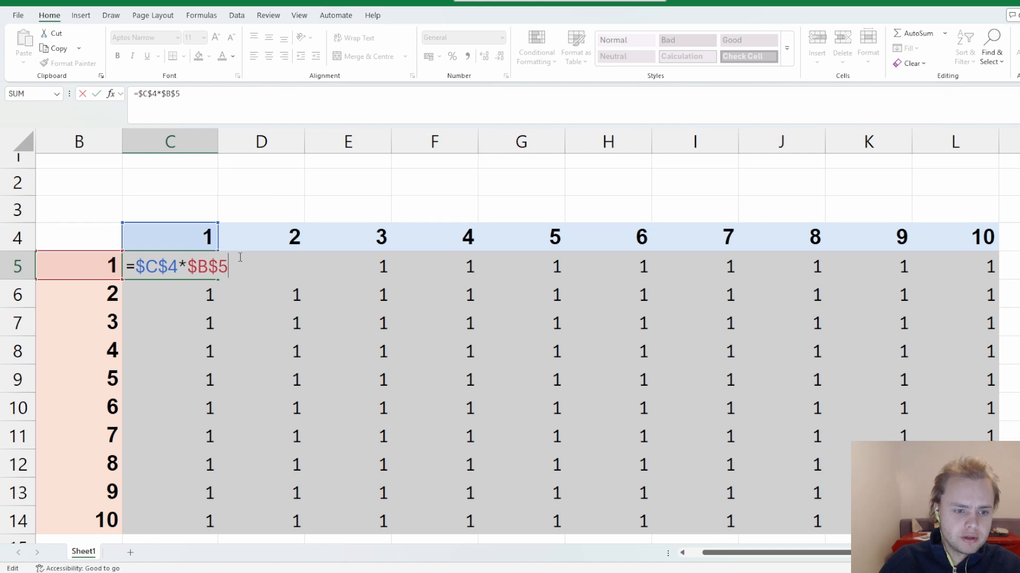
left_click(147, 268)
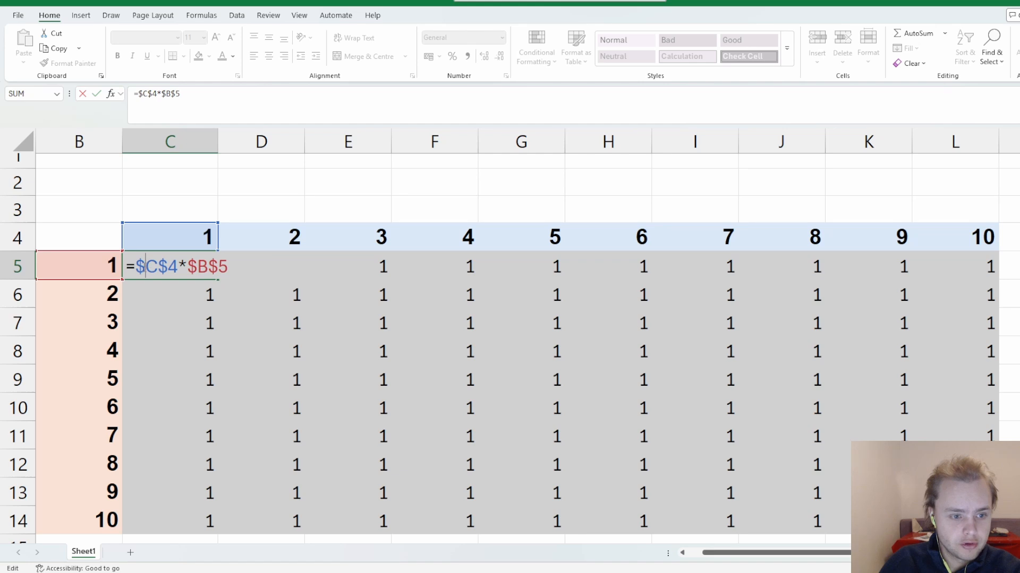
left_click(145, 265)
key("BackSpace")
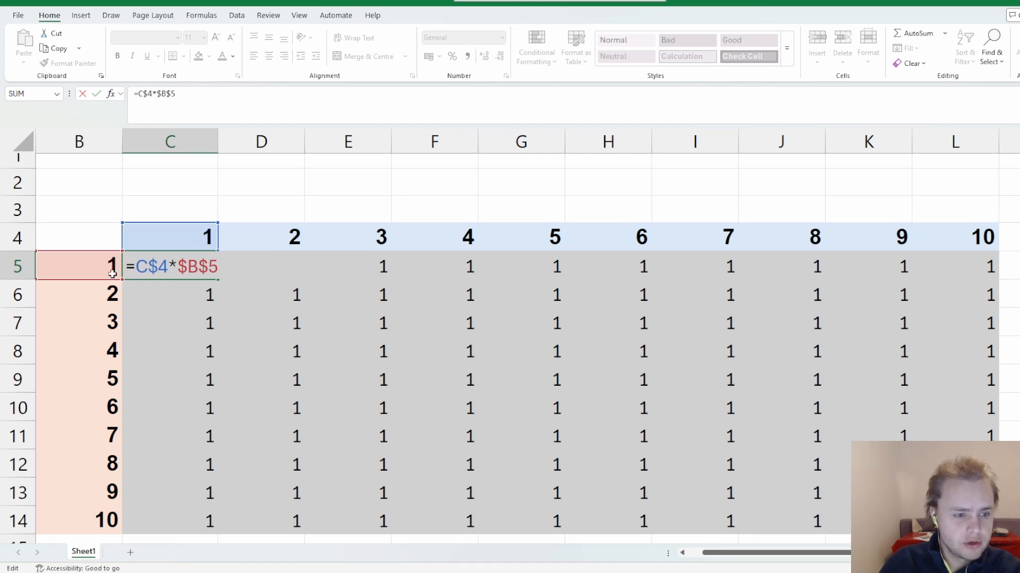
Unlock the row of the B5 reference in cell C5 so the formula reads =C$4*$B5.
left_click(210, 272)
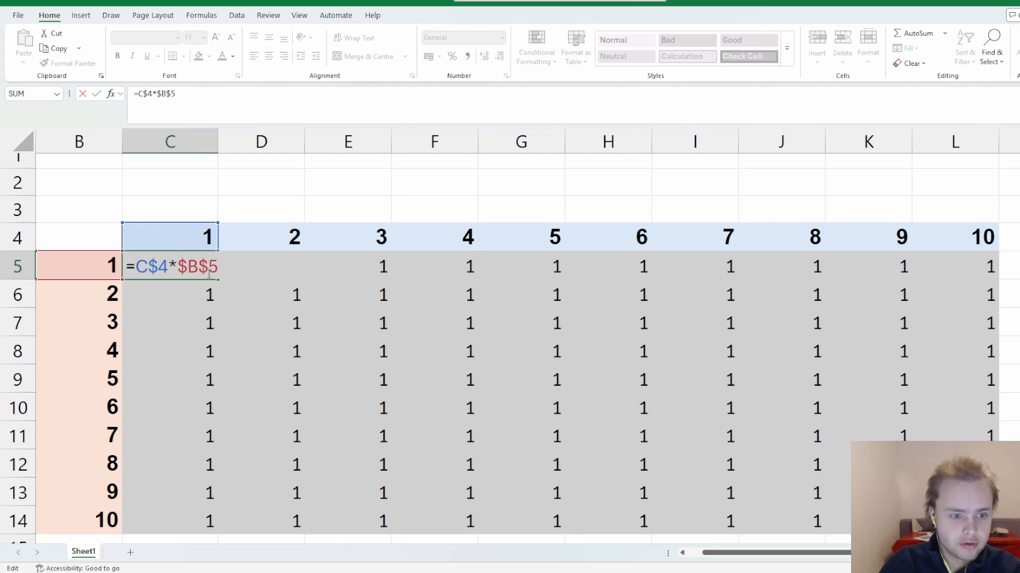
left_click_drag(208, 268, 200, 267)
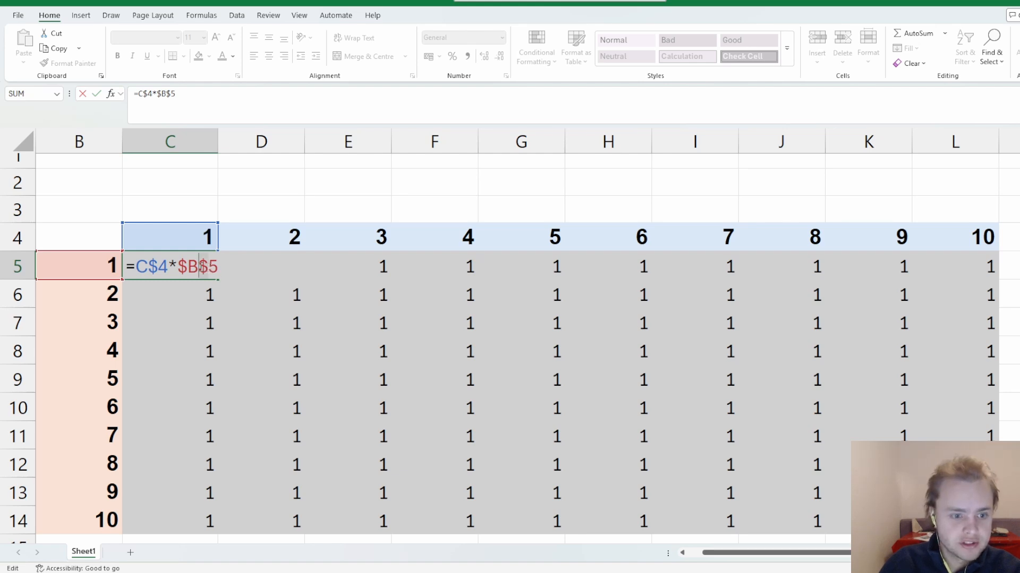
left_click(209, 263)
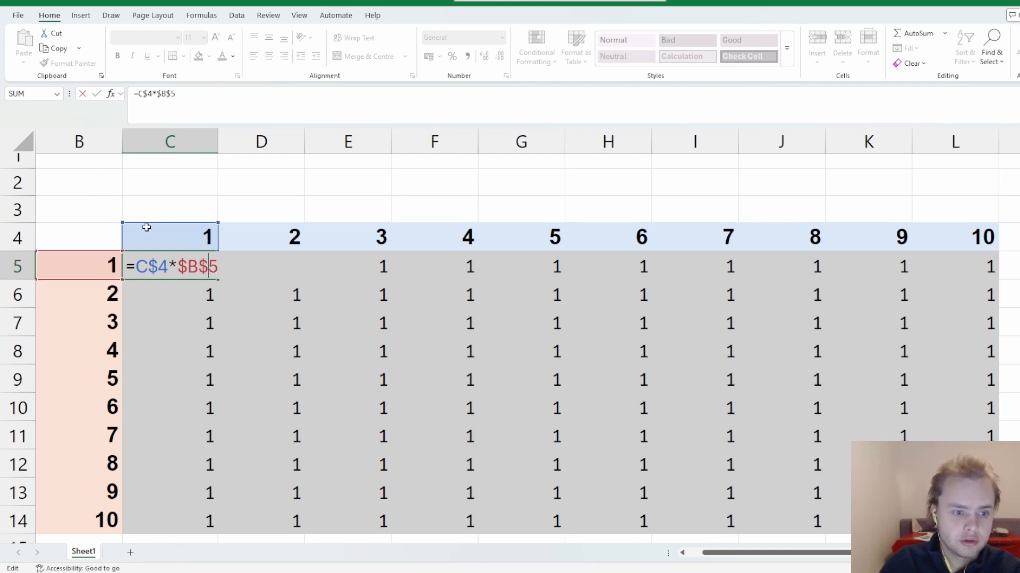
key("BackSpace")
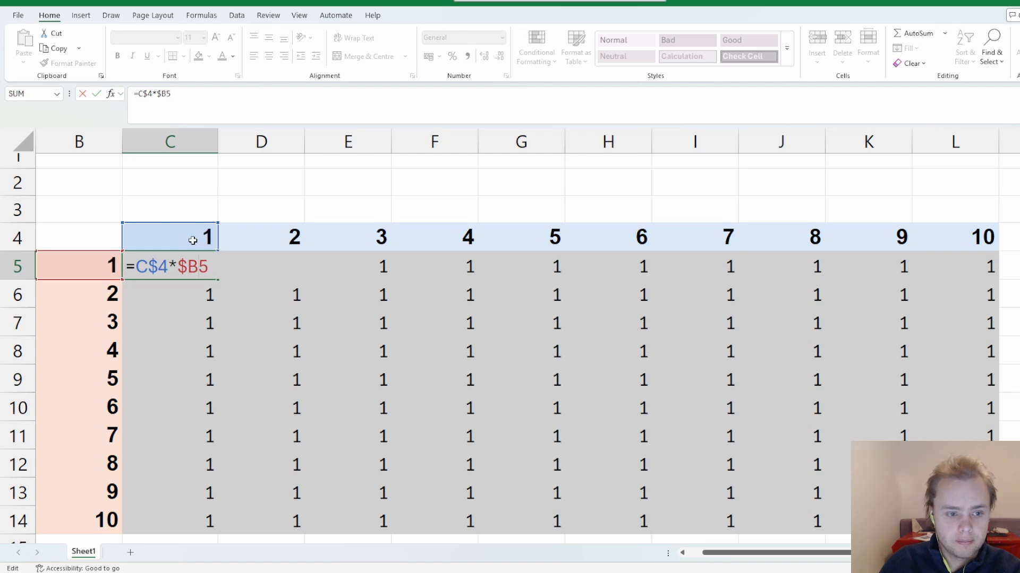
key("Return")
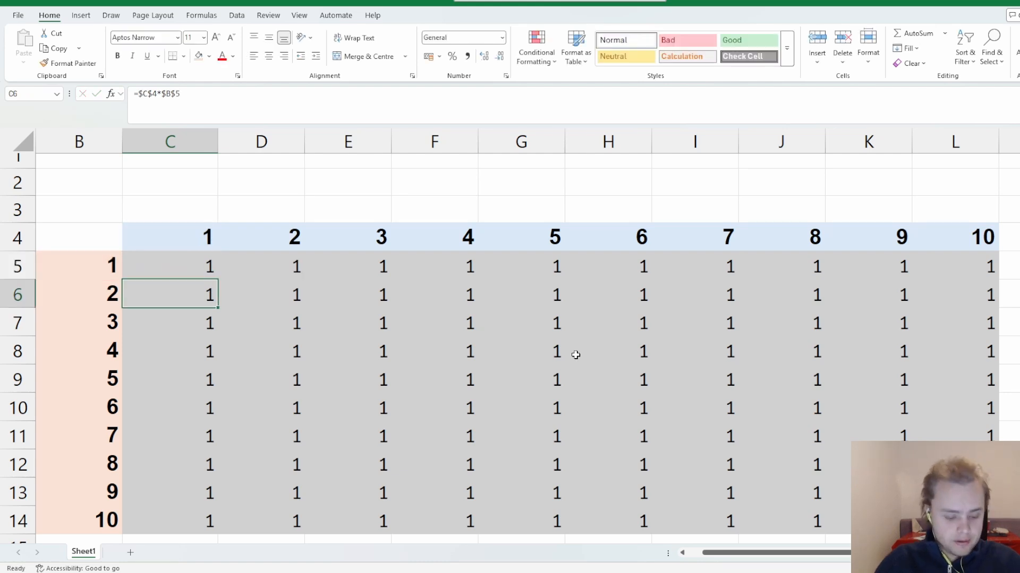
Copy the mixed-reference formula from C5 down the first table column to C14.
key("Up")
key("ctrl+c")
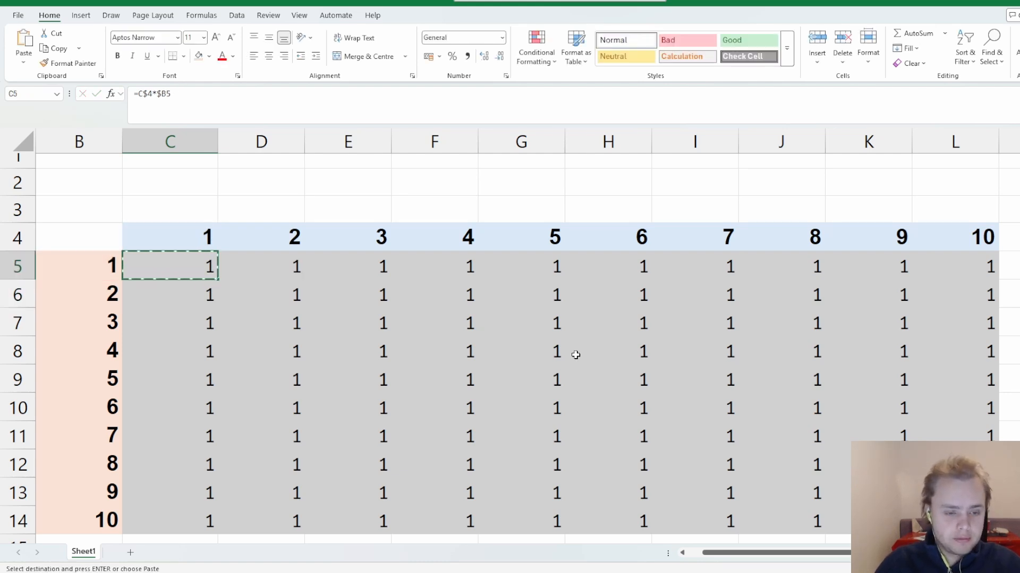
key("shift+Down")
key("shift+Down")
key("shift+Down")
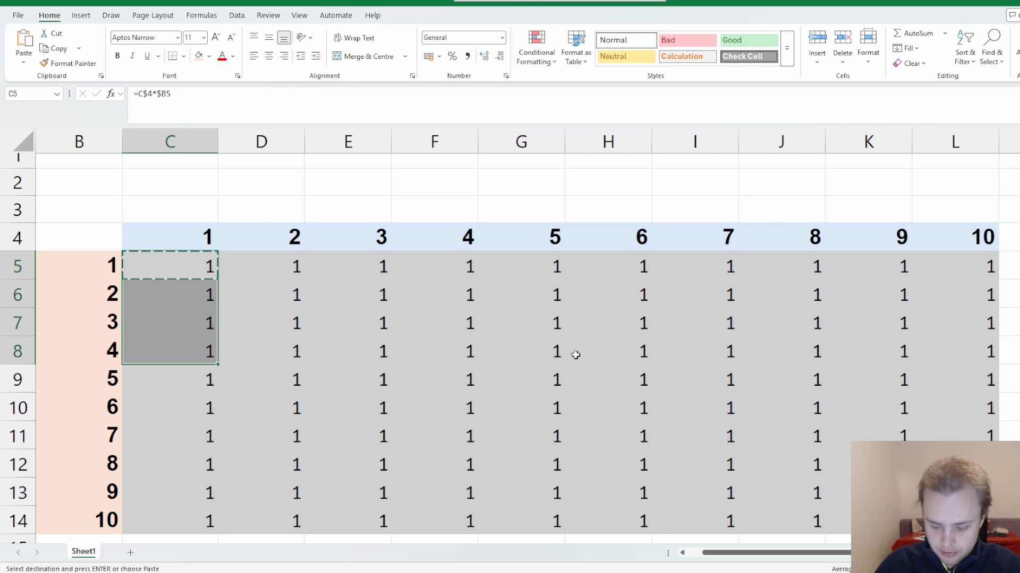
key("shift+Down")
key("shift+Down")
key("shift+Down")
key("shift+Down")
key("shift+Down")
key("shift+Down")
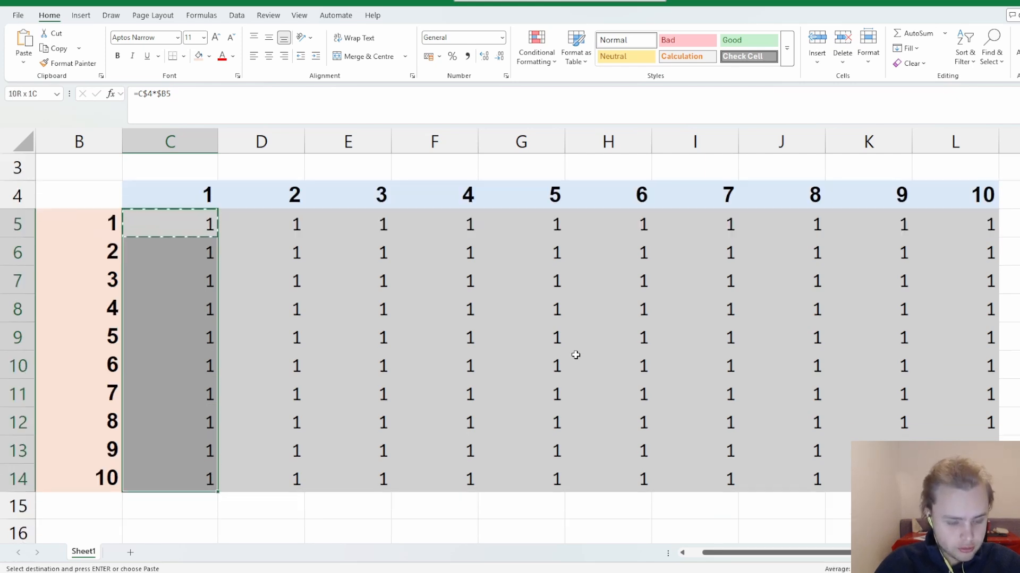
key("Return")
Copy the formulas in C5:C14 across the rest of the grid through column L.
key("ctrl+c")
key("shift+Right")
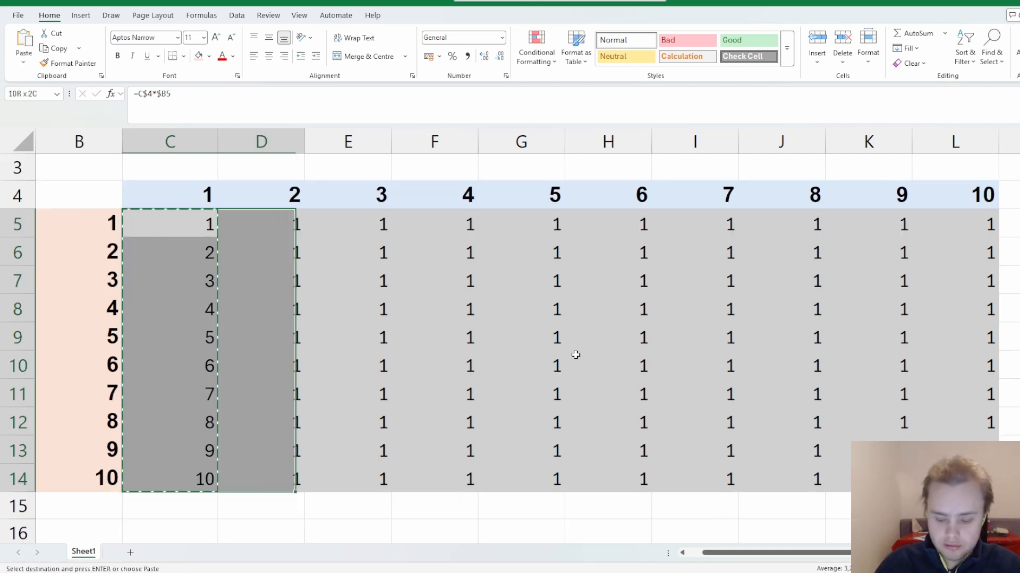
key("shift+Right")
key("shift+Right")
key("shift+Right")
key("shift+Right")
key("shift+Right")
key("shift+Right")
key("shift+Right")
key("shift+Right")
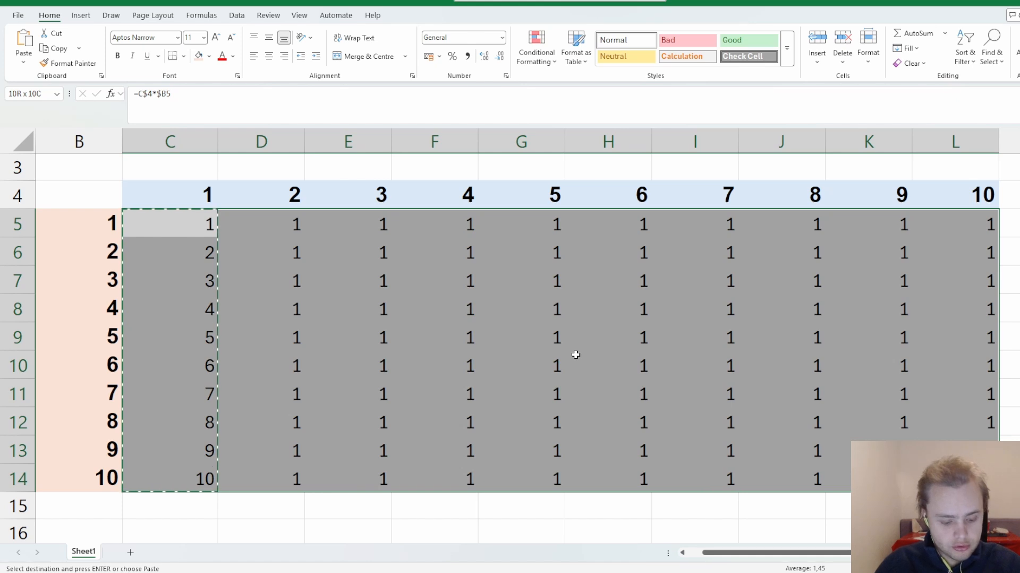
key("Return")
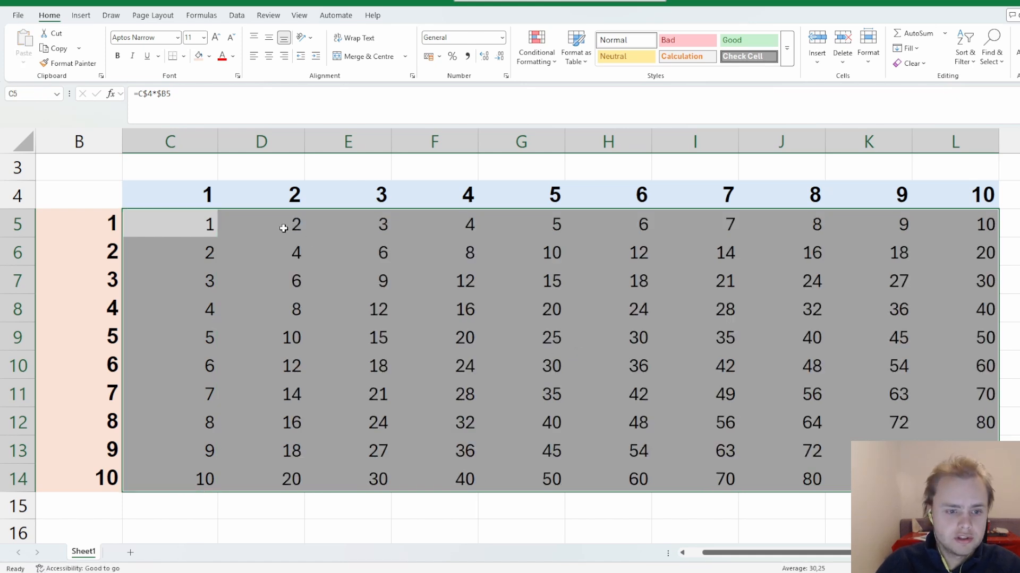
Check the formulas down column D to D9 and in E9 against their row and column headers.
left_click(284, 229)
key("Down")
key("Down")
key("Down")
key("Down")
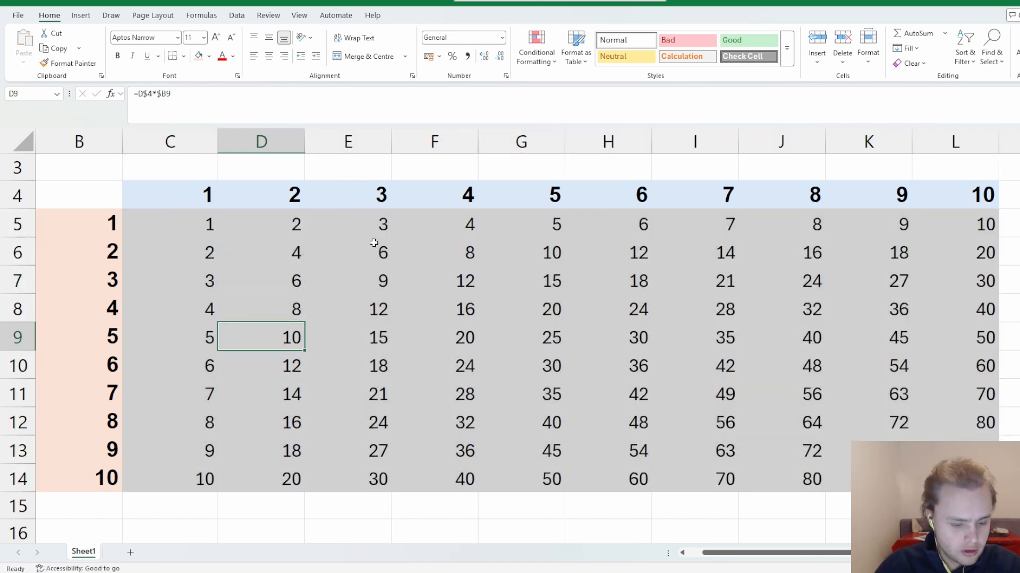
key("F2")
key("Escape")
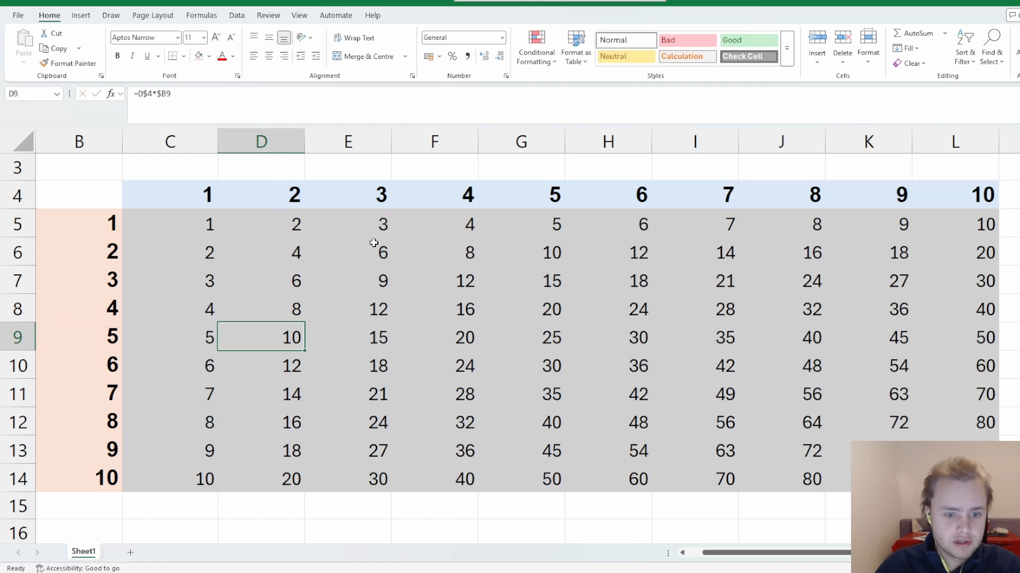
key("Right")
key("F2")
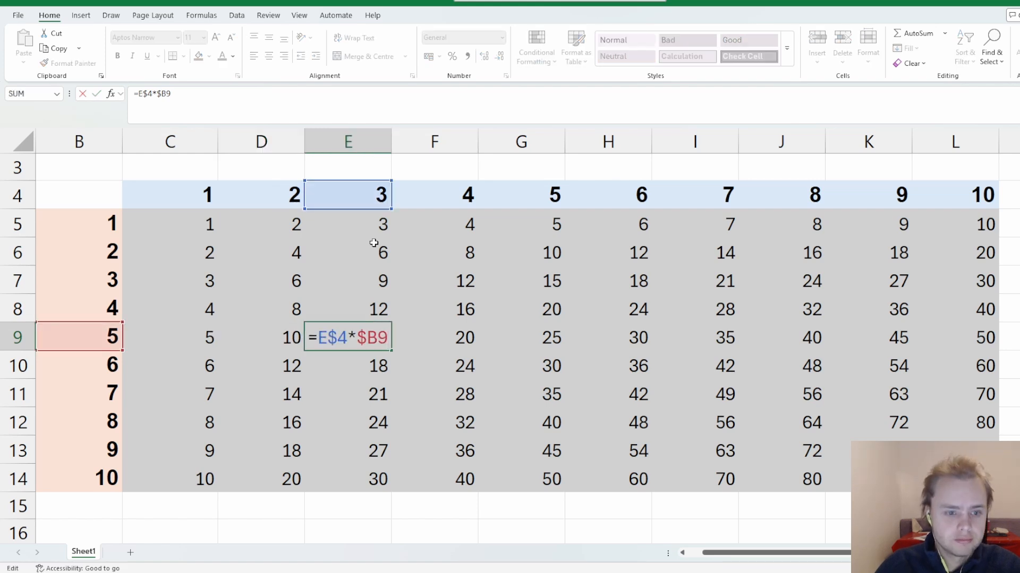
key("Escape")
key("Right")
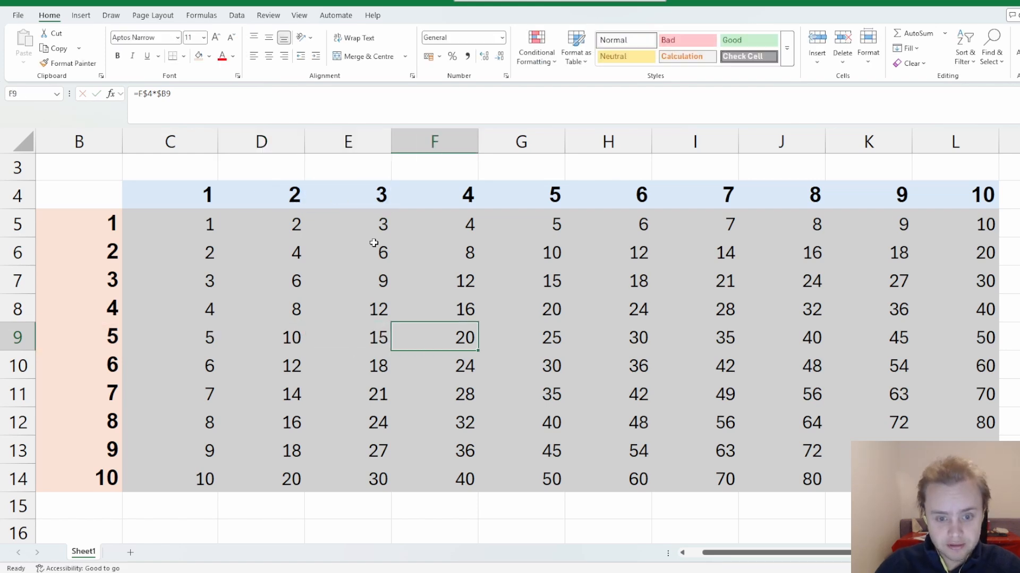
Inspect the formula in J12 to see which row and column headers it references.
key("Right")
key("Down")
key("Down")
key("Down")
key("Right")
key("Right")
key("Right")
key("F2")
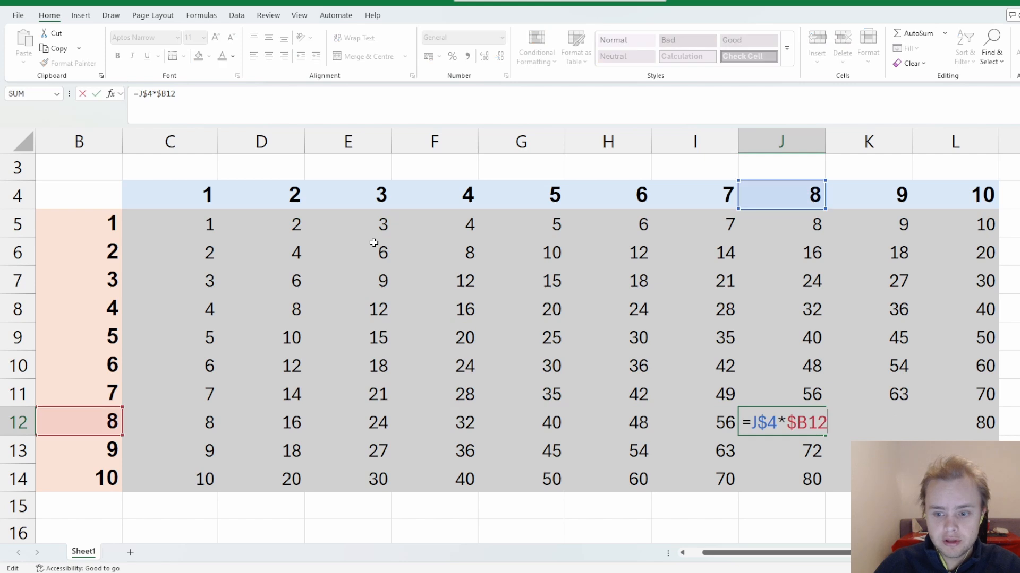
key("Escape")
key("Right")
key("Right")
key("Right")
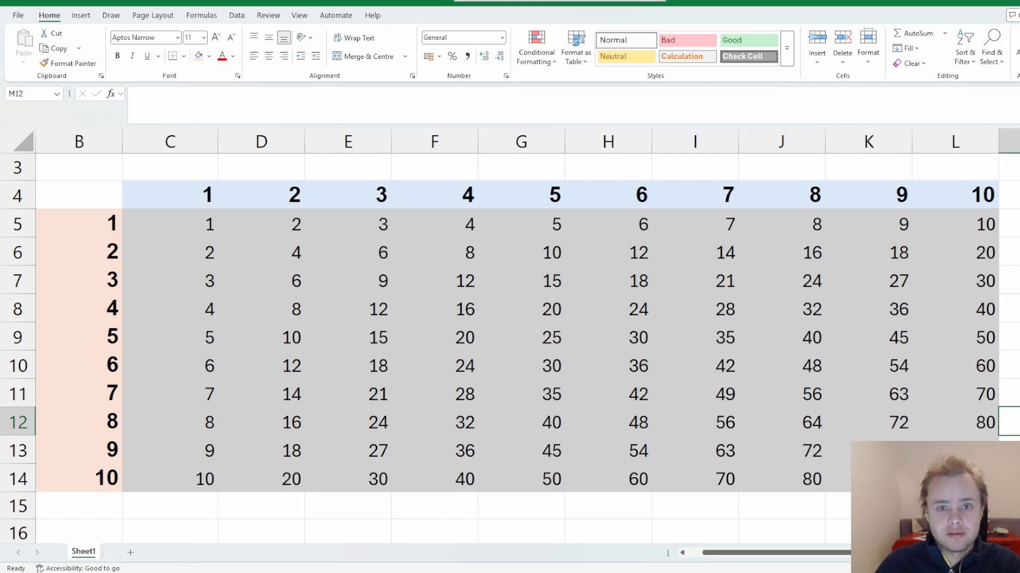
left_click(504, 403)
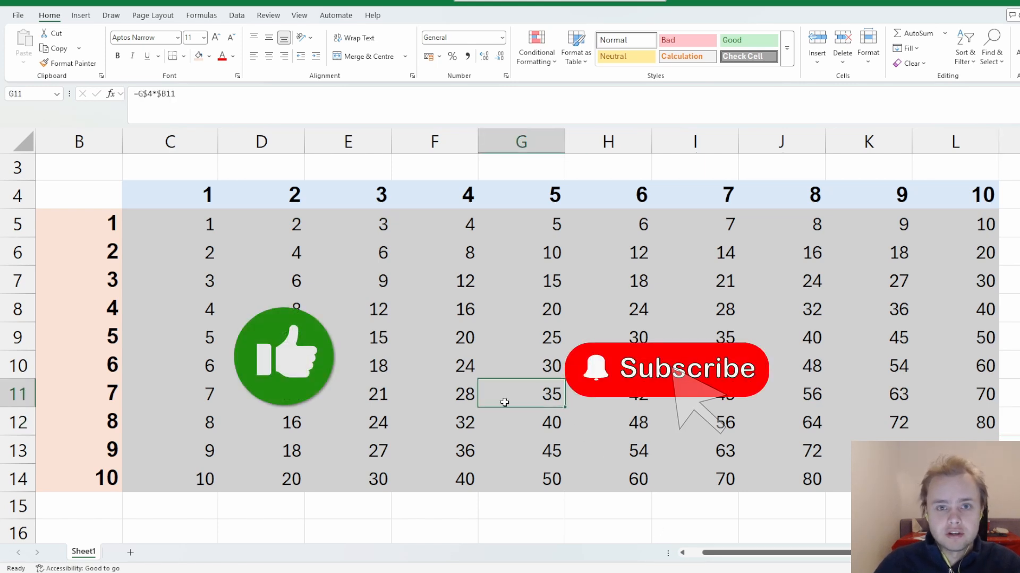